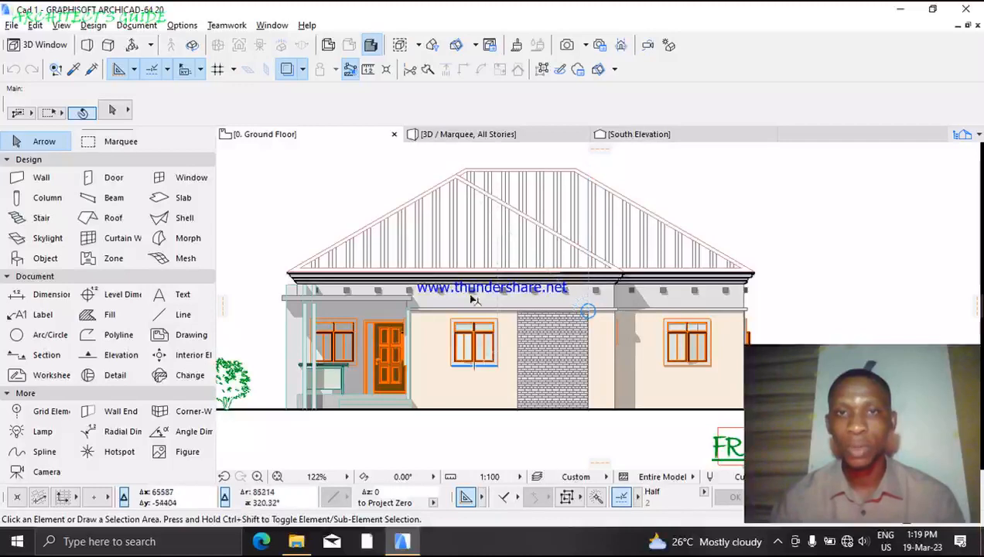
- Examine the front elevation drawing and the surrounding presentation sheets of the house on the ground floor plan
scroll(453, 302, "down", 2)
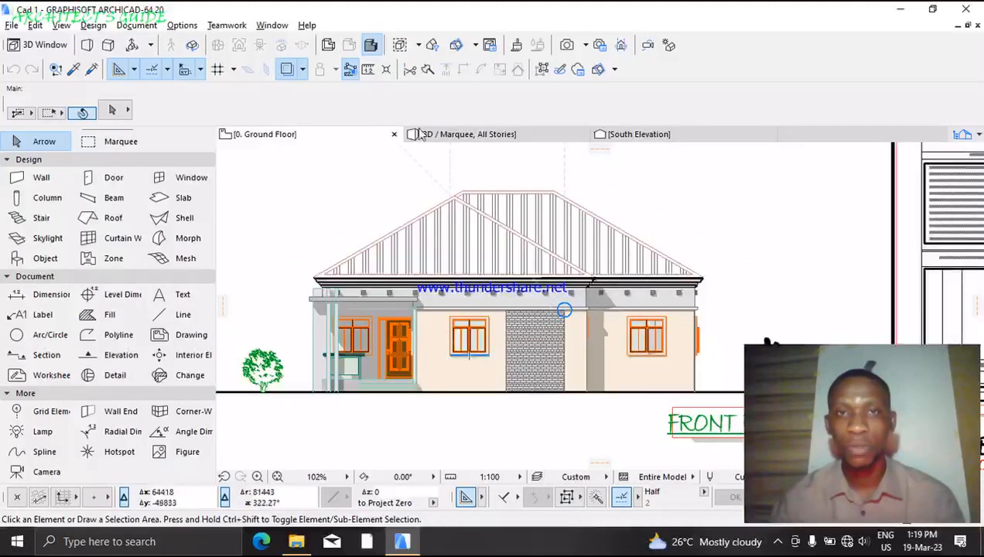
scroll(433, 221, "down", 5)
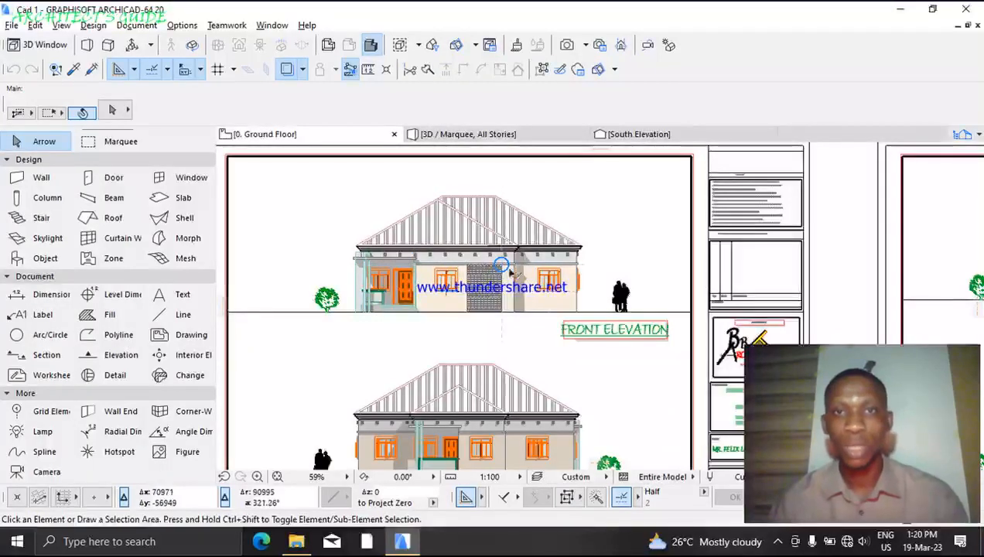
scroll(354, 215, "up", 2)
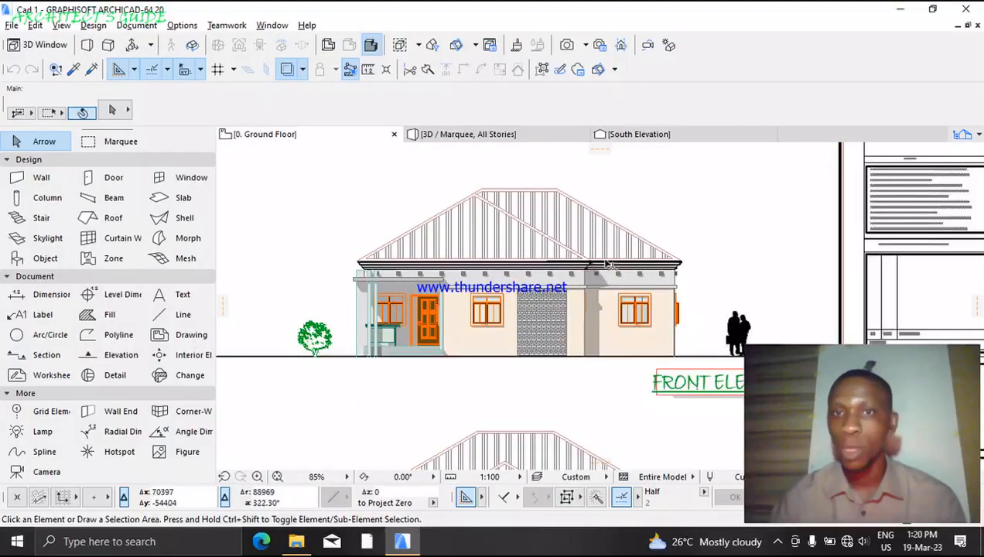
scroll(592, 203, "down", 5)
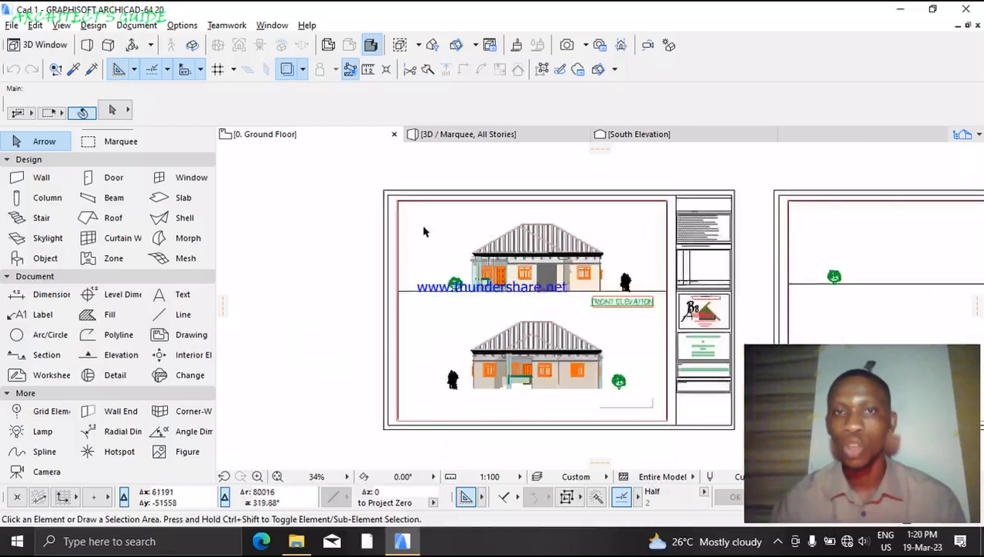
scroll(375, 246, "down", 2)
scroll(380, 246, "down", 1)
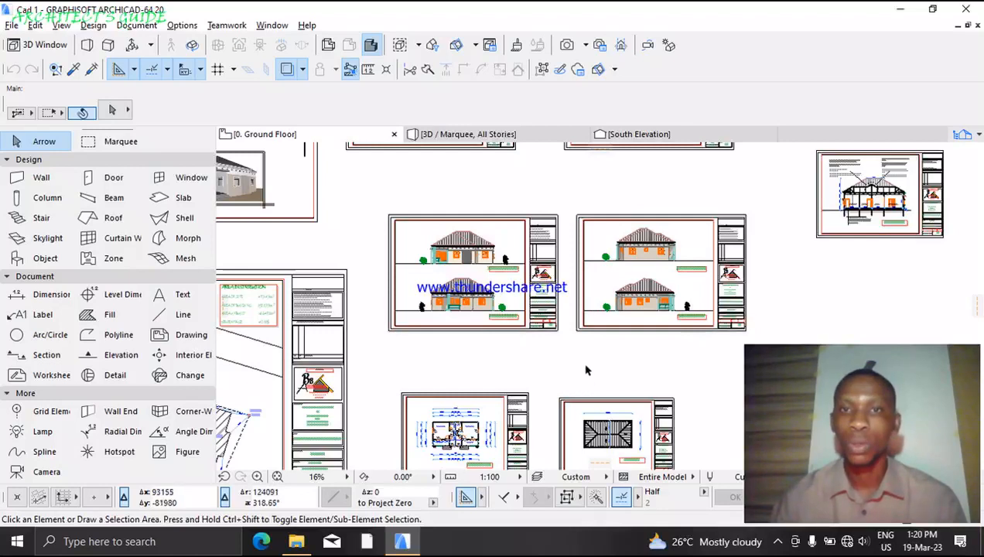
scroll(577, 317, "down", 2)
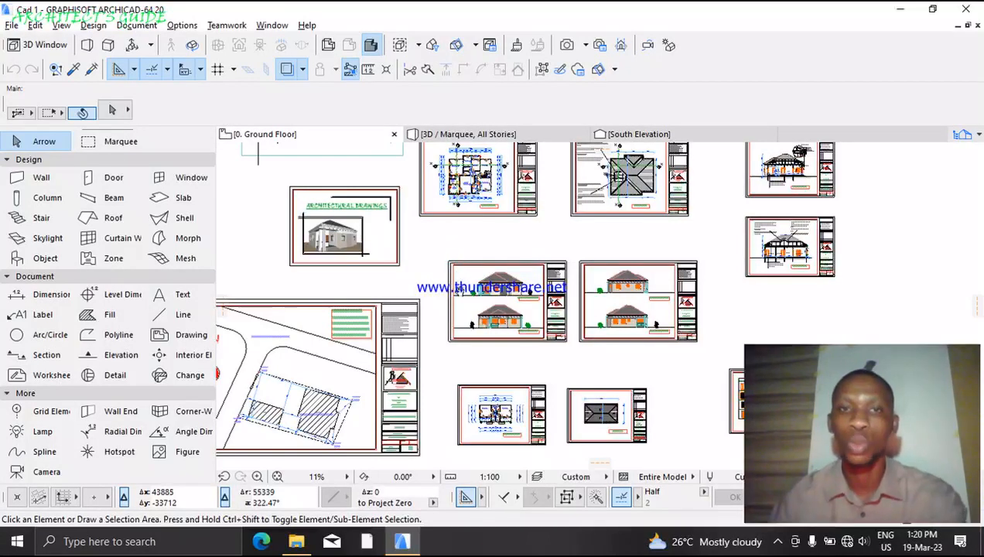
middle_click_drag(457, 288, 504, 384)
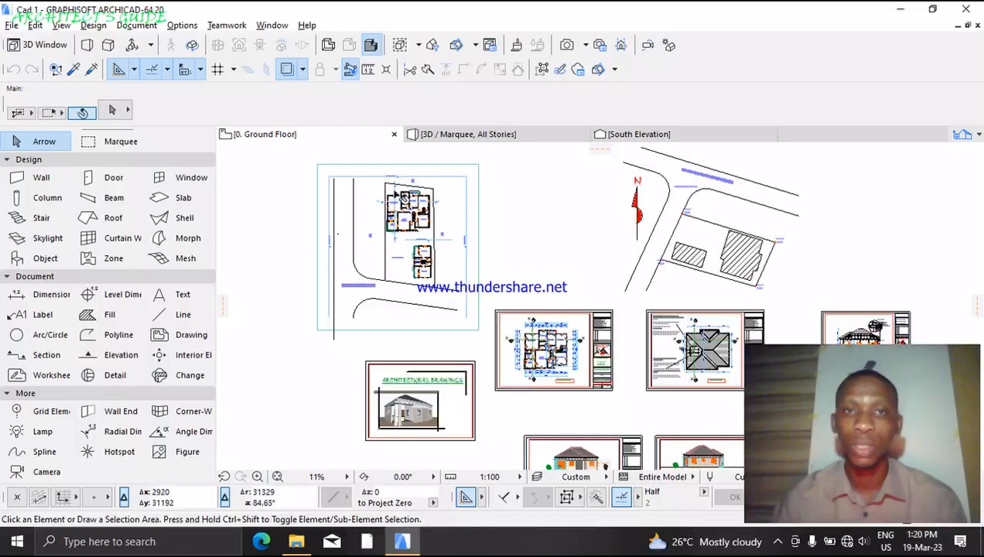
- Move the East Elevation marker about 7200 mm up along its line so it sits beside the main building
scroll(399, 195, "up", 5)
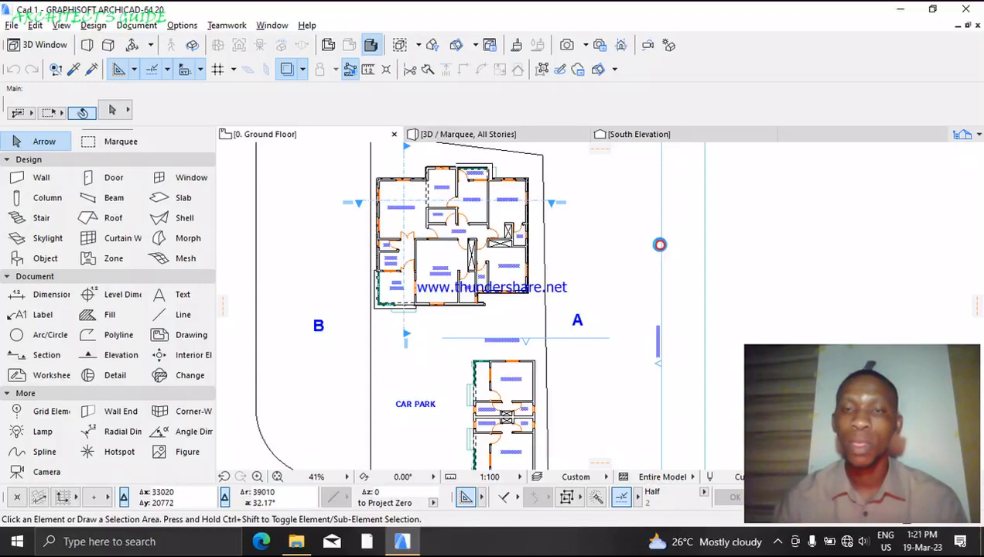
left_click(662, 247)
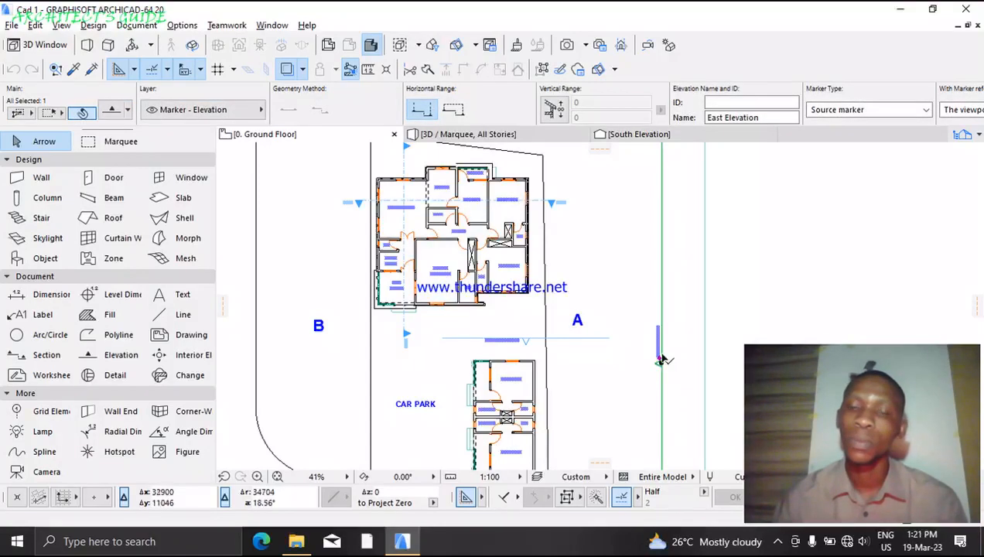
scroll(657, 359, "up", 3)
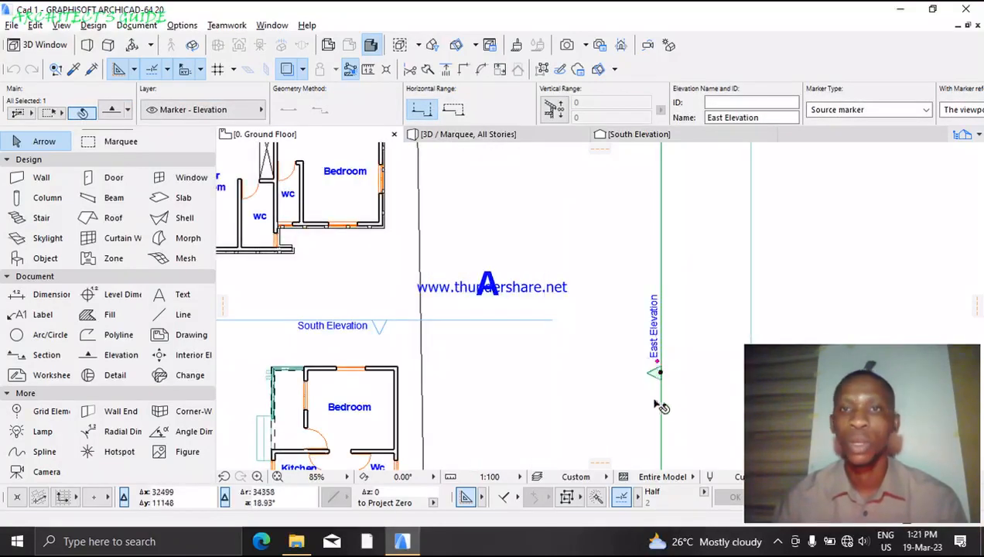
scroll(656, 389, "down", 1)
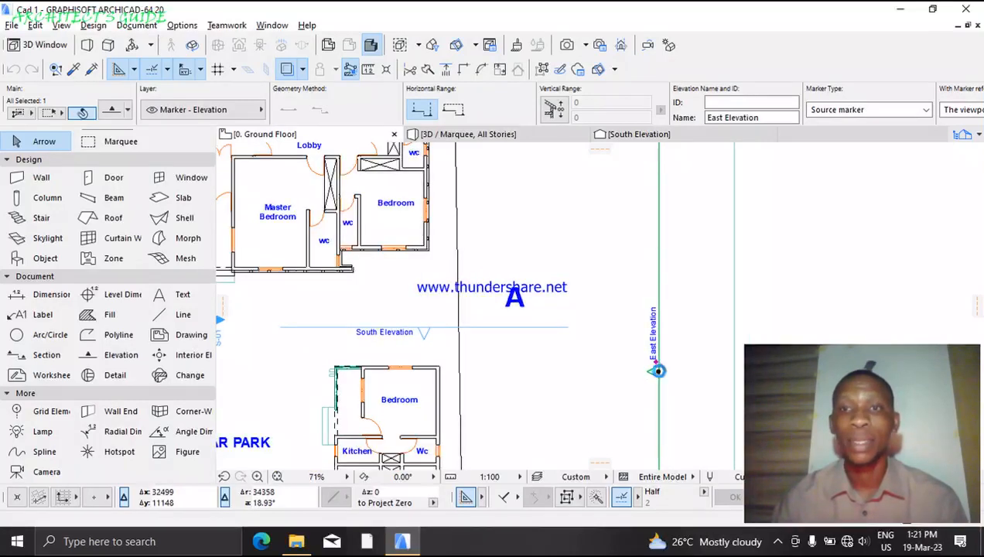
scroll(657, 371, "down", 1)
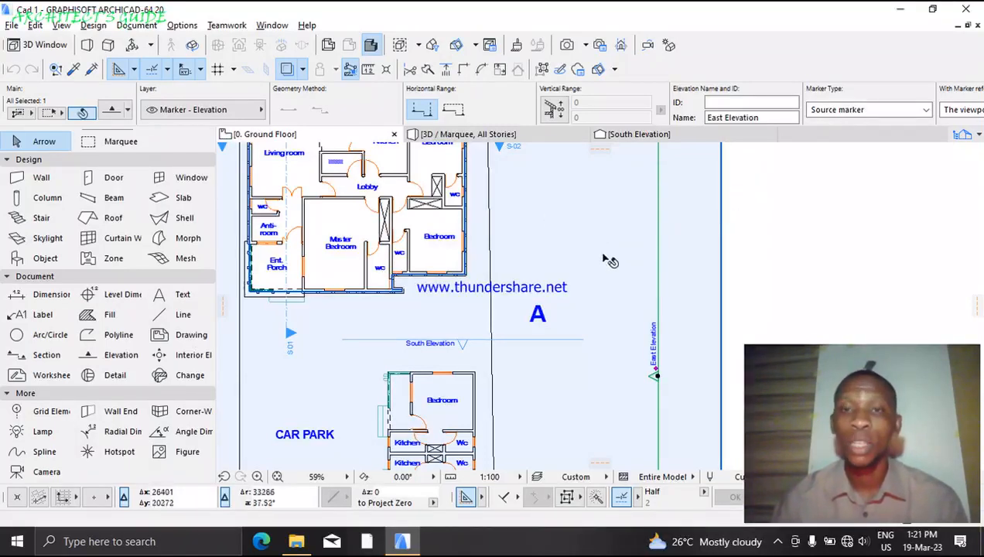
key("ctrl+d")
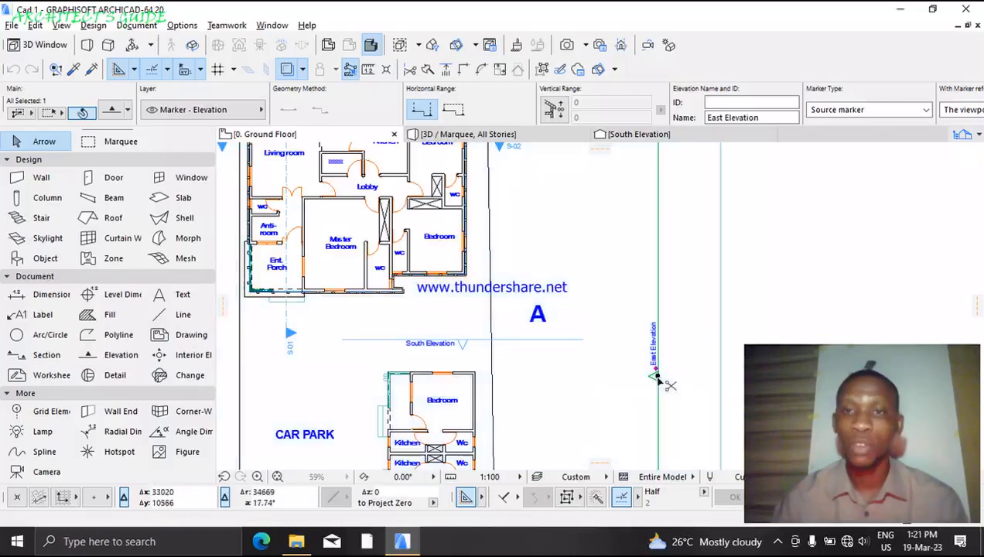
left_click(657, 378)
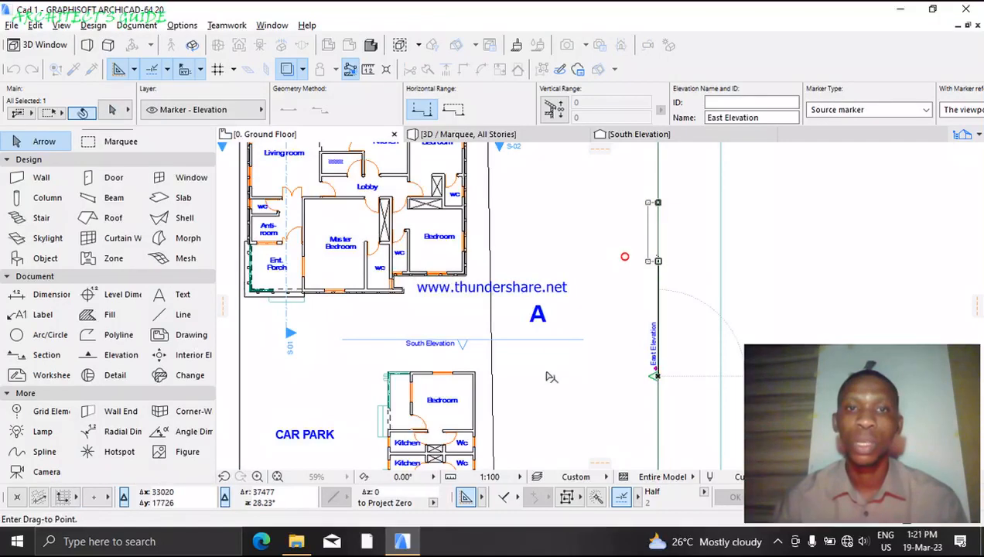
left_click(622, 256)
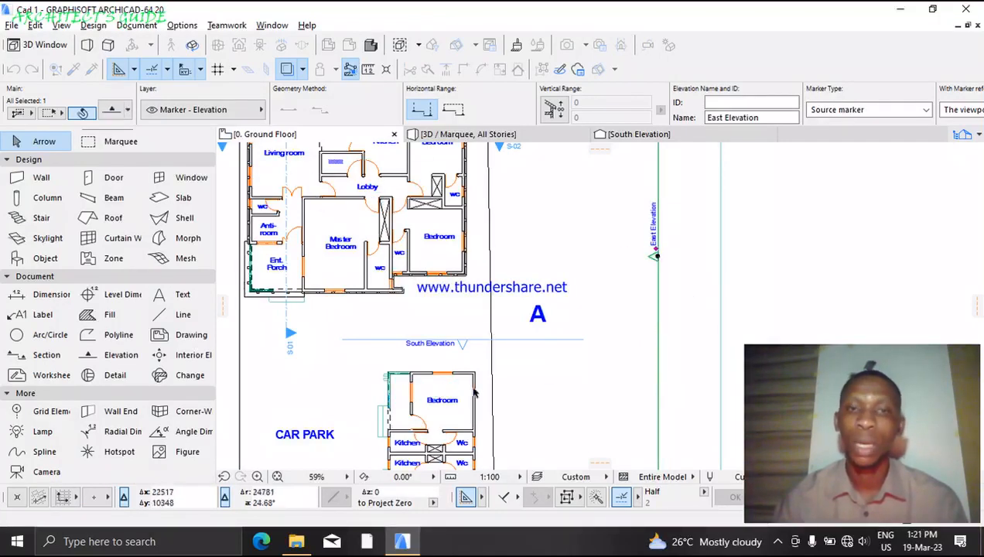
- Open the East Elevation with current settings and inspect the main building's facade
middle_click_drag(444, 303, 527, 362)
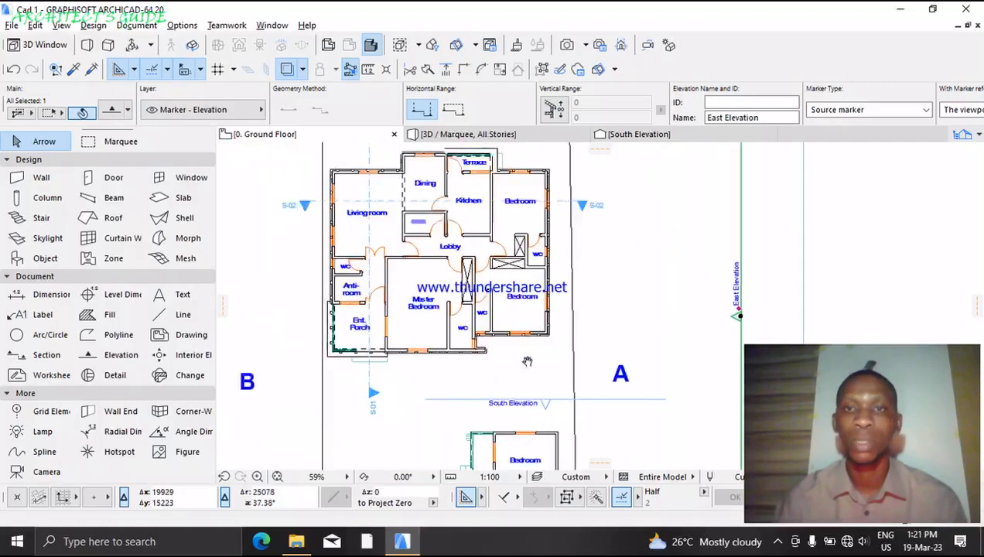
right_click(707, 192)
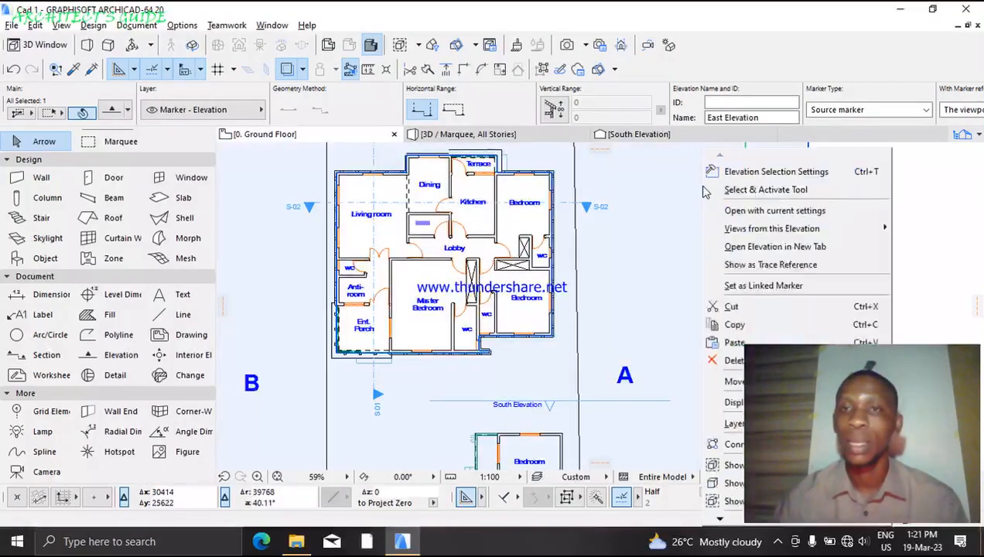
left_click(773, 212)
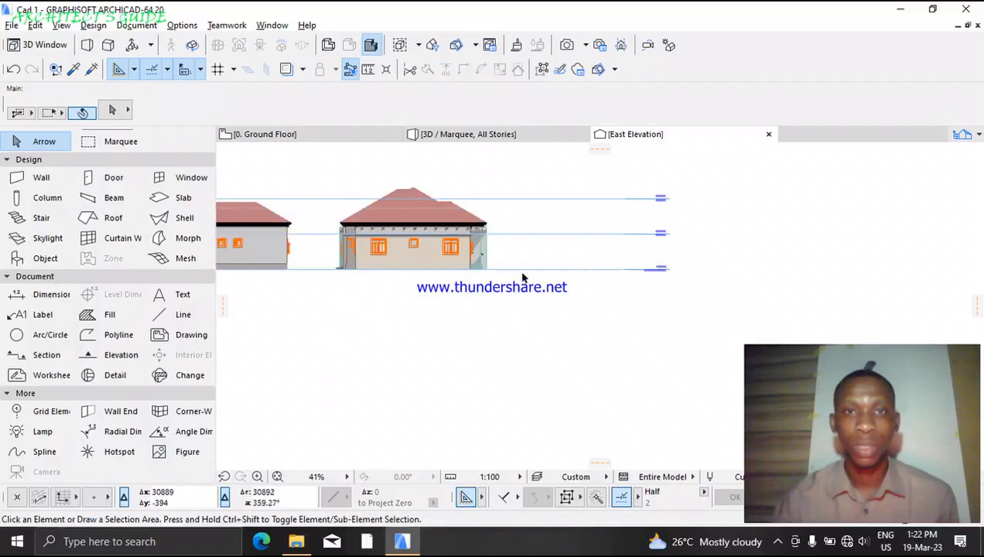
scroll(456, 259, "down", 2)
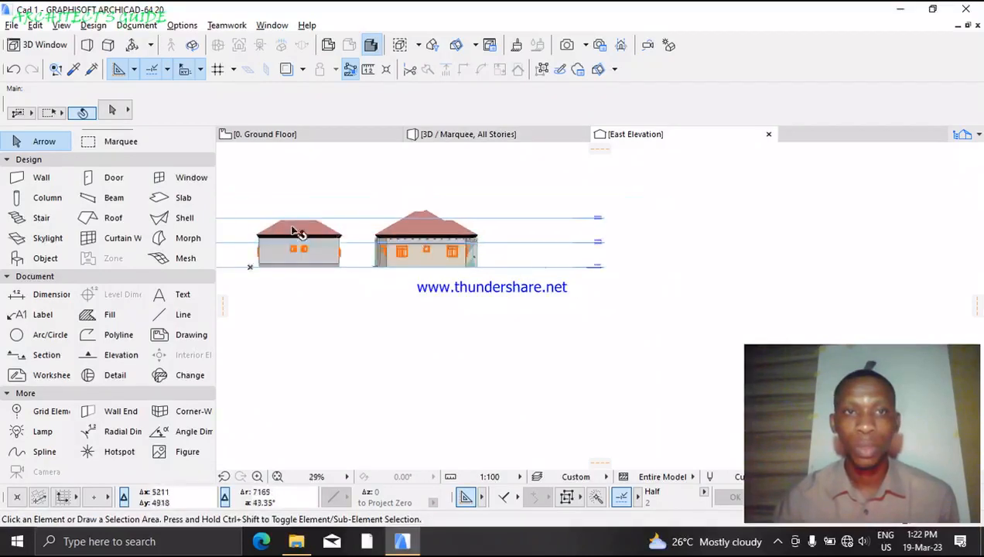
scroll(297, 229, "up", 5)
scroll(741, 244, "up", 2)
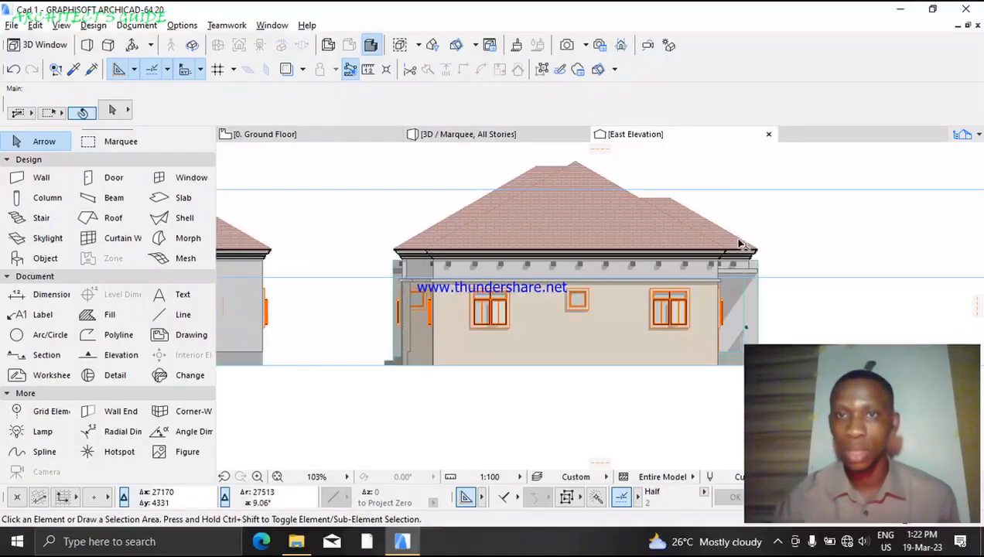
scroll(620, 270, "up", 1)
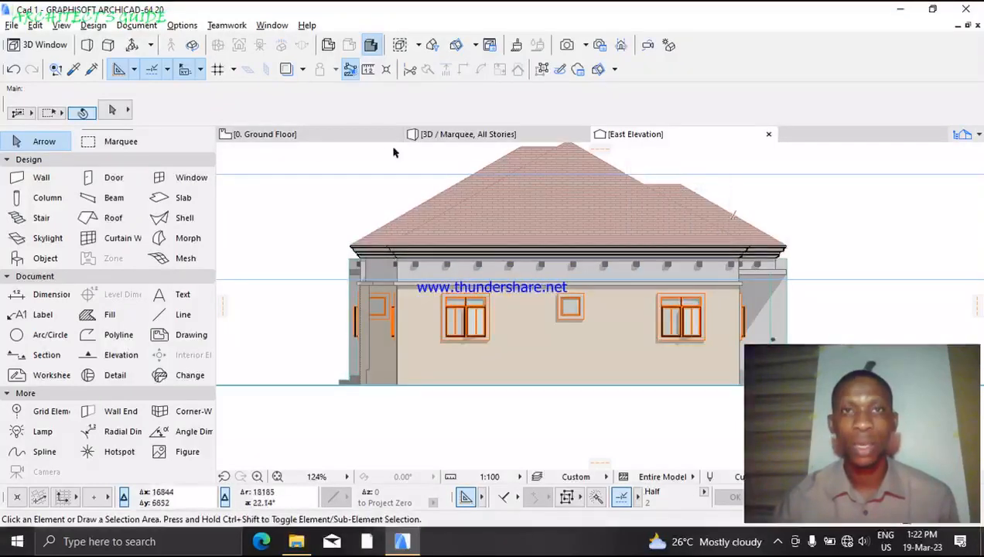
- On the ground floor plan, draw a horizontal elevation line about 21900 mm long from B to A, facing the main building
left_click(363, 134)
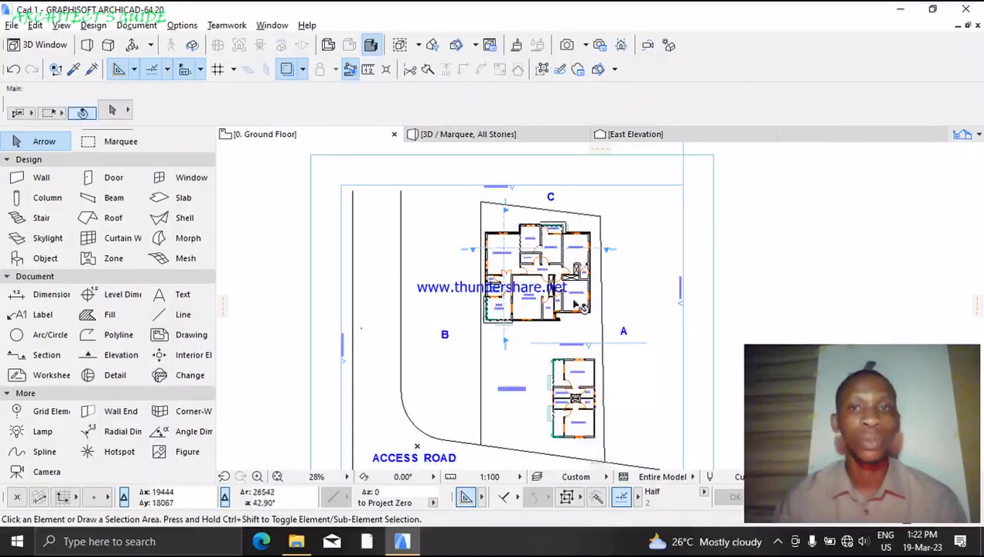
scroll(349, 316, "up", 1)
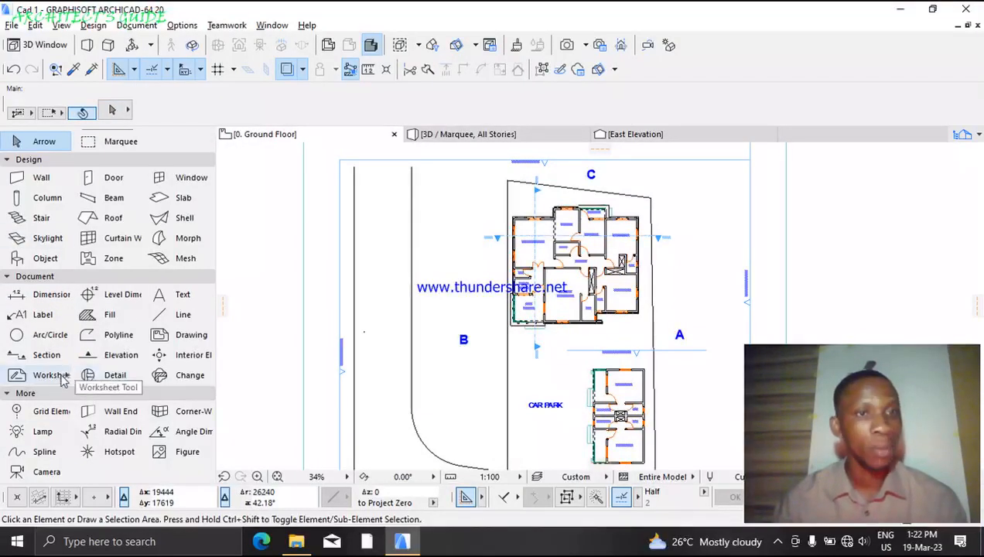
left_click(112, 359)
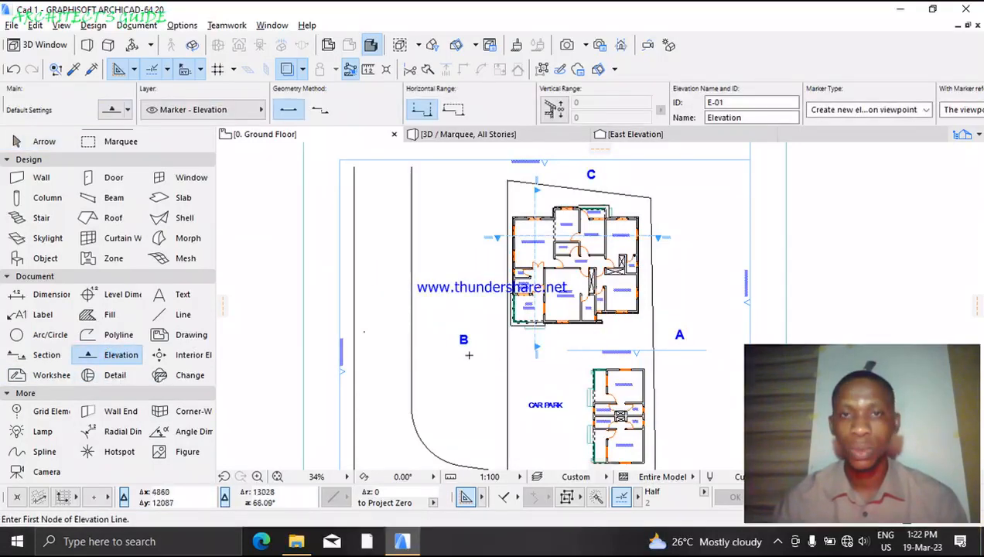
left_click(477, 342)
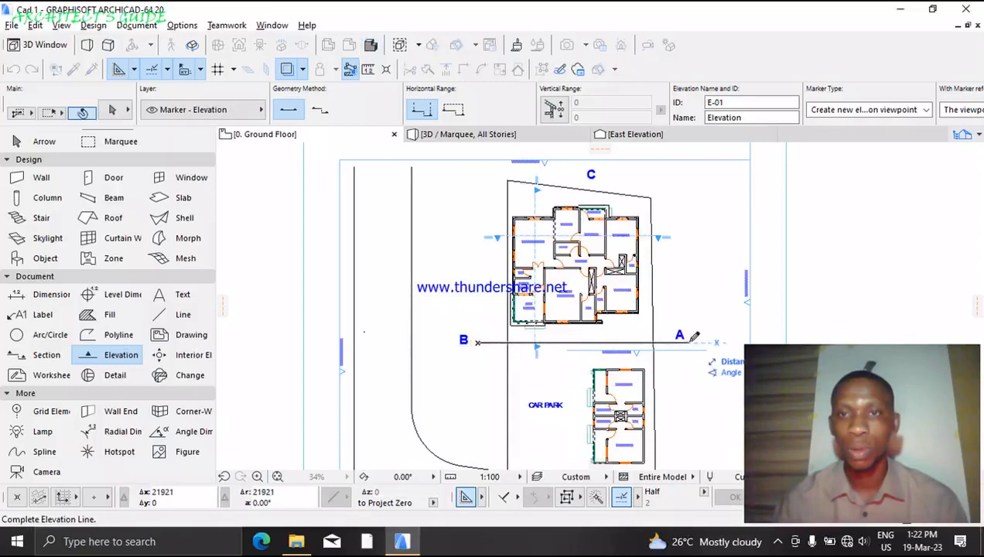
left_click(690, 341)
left_click(670, 289)
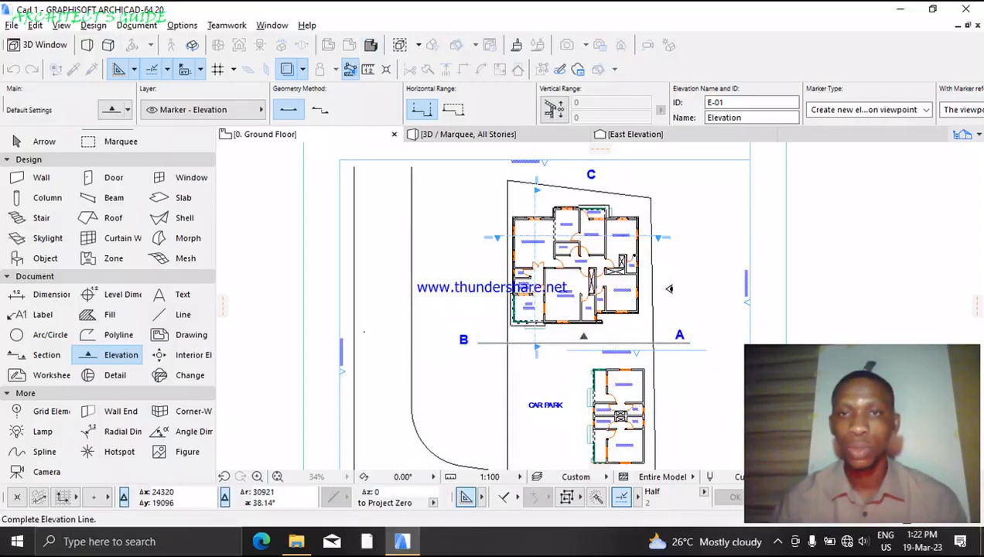
left_click(664, 288)
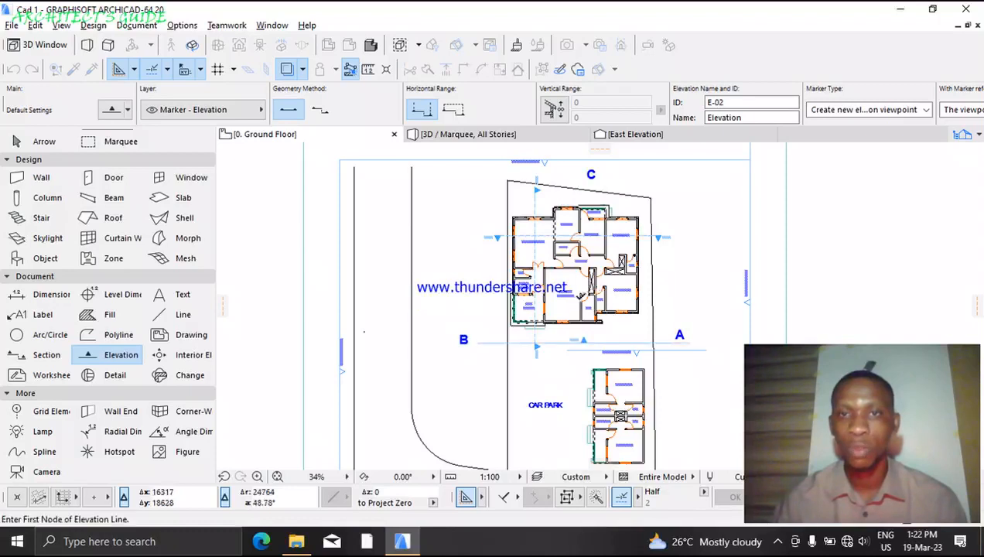
- Open the new elevation between B and A with current settings and inspect the main building's front
left_click(583, 342, "shift")
scroll(582, 342, "up", 1)
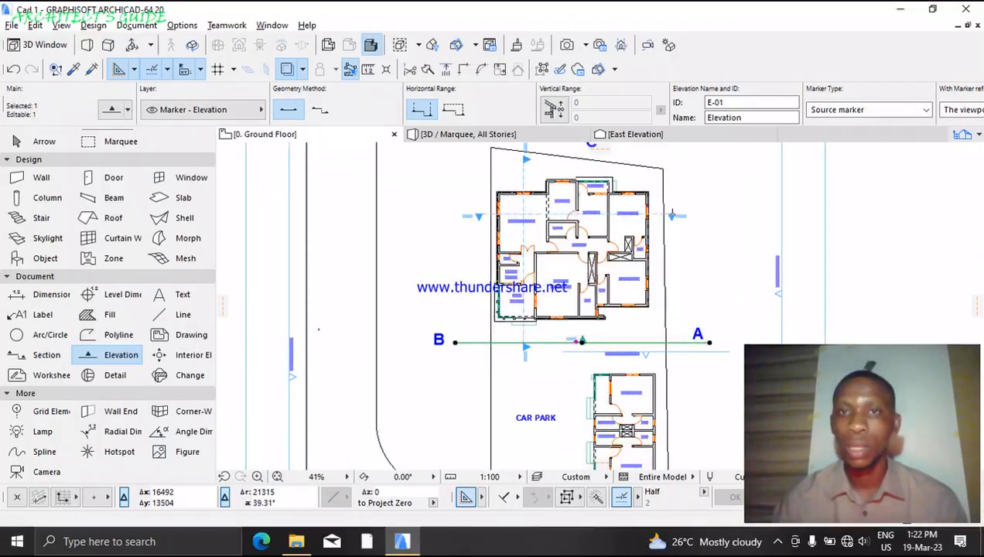
scroll(577, 338, "up", 1)
scroll(575, 333, "up", 3)
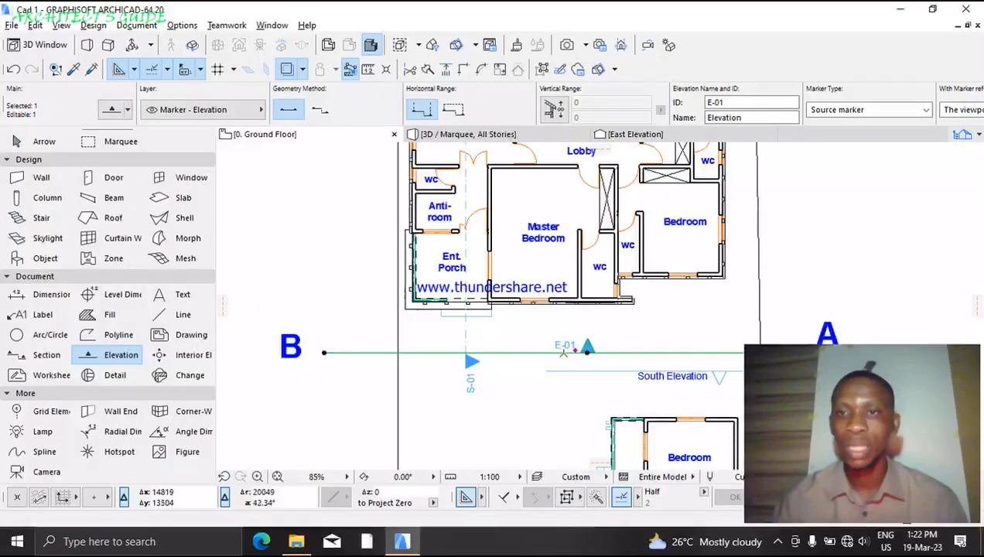
right_click(663, 317)
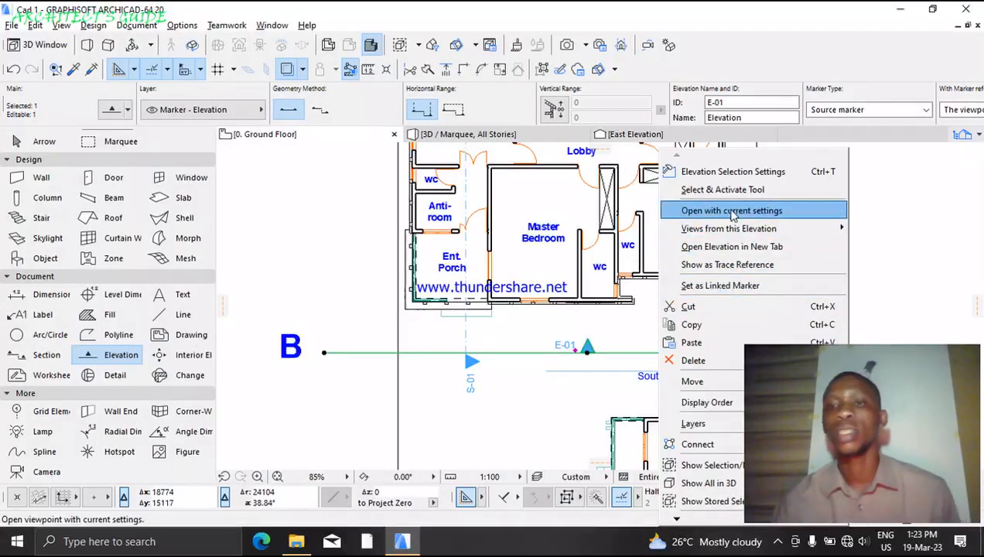
left_click(732, 211)
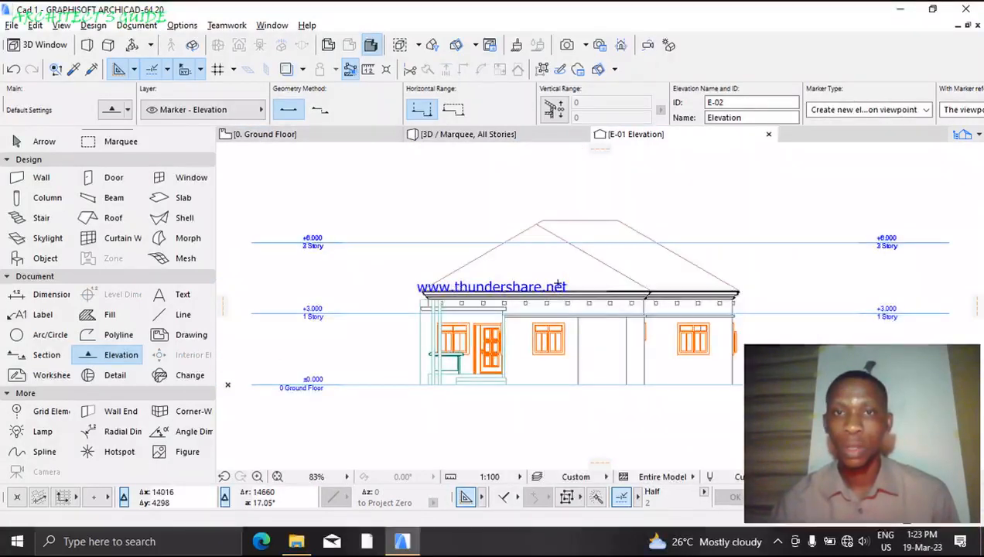
scroll(615, 385, "up", 1)
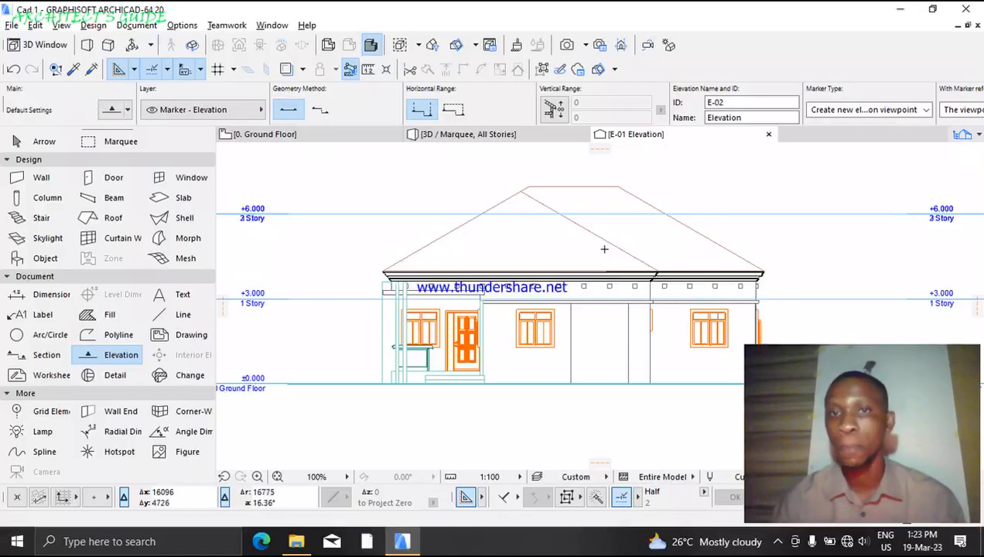
scroll(686, 263, "up", 2)
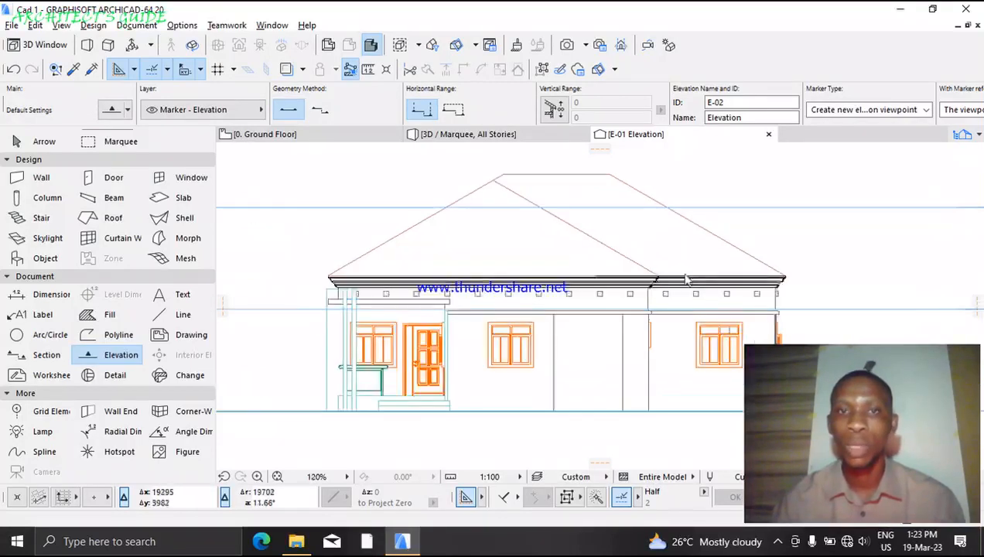
middle_click_drag(638, 268, 633, 267)
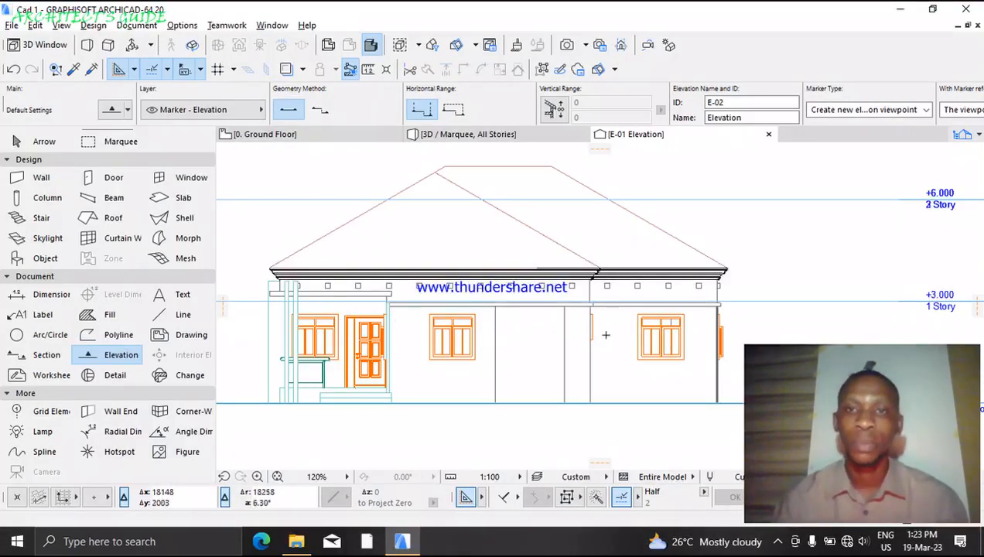
scroll(617, 351, "down", 1)
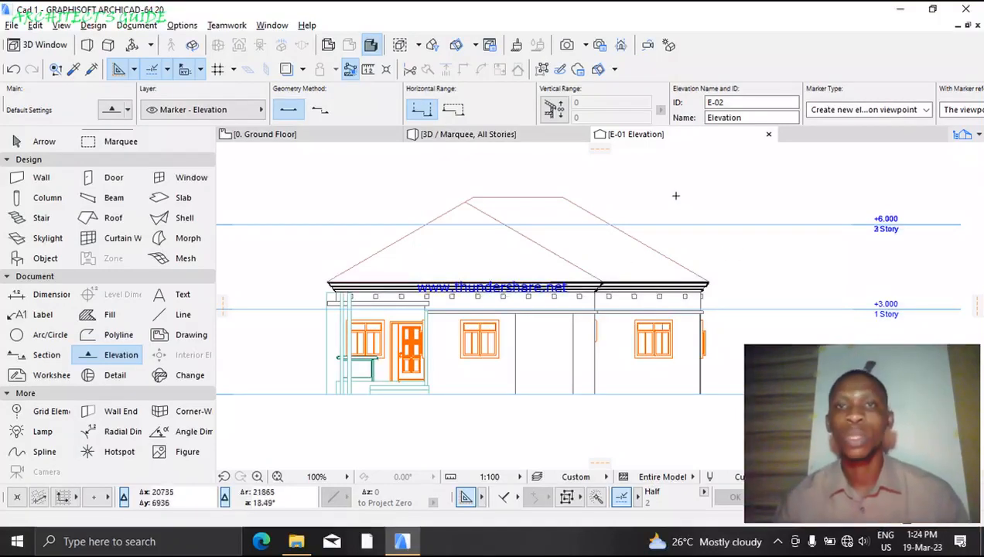
- Open the settings of the current front elevation and go through its general, marker, and marker symbol and text options
right_click(657, 179)
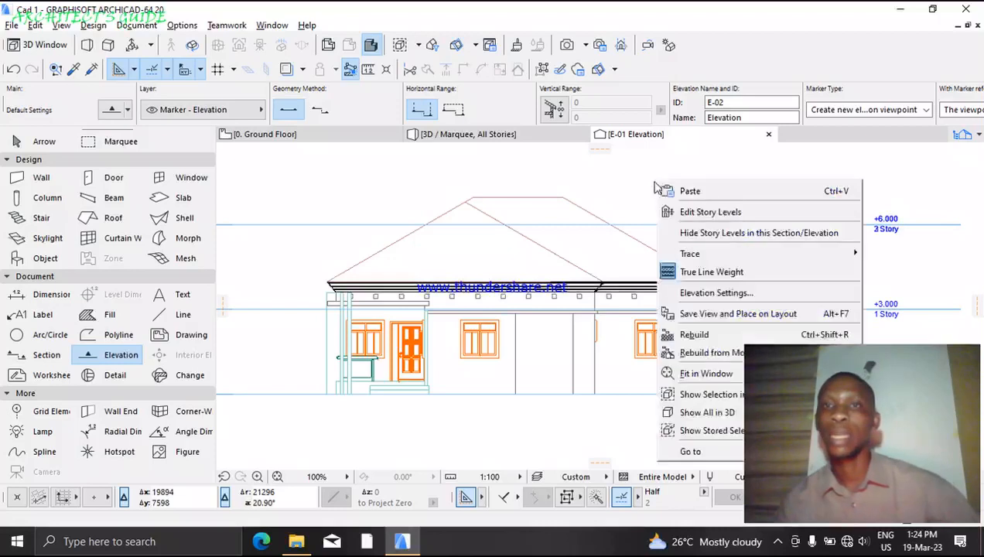
mouse_move(727, 250)
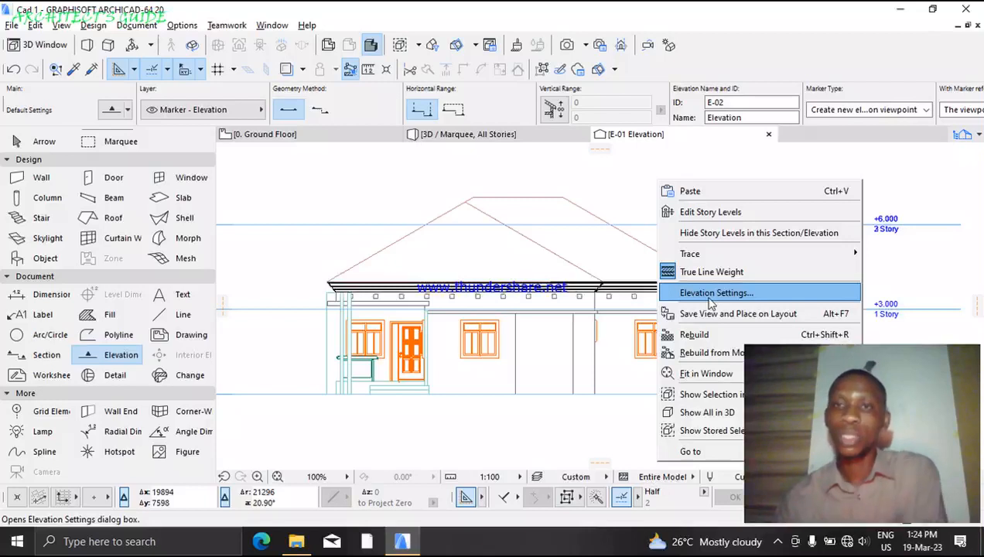
left_click(711, 294)
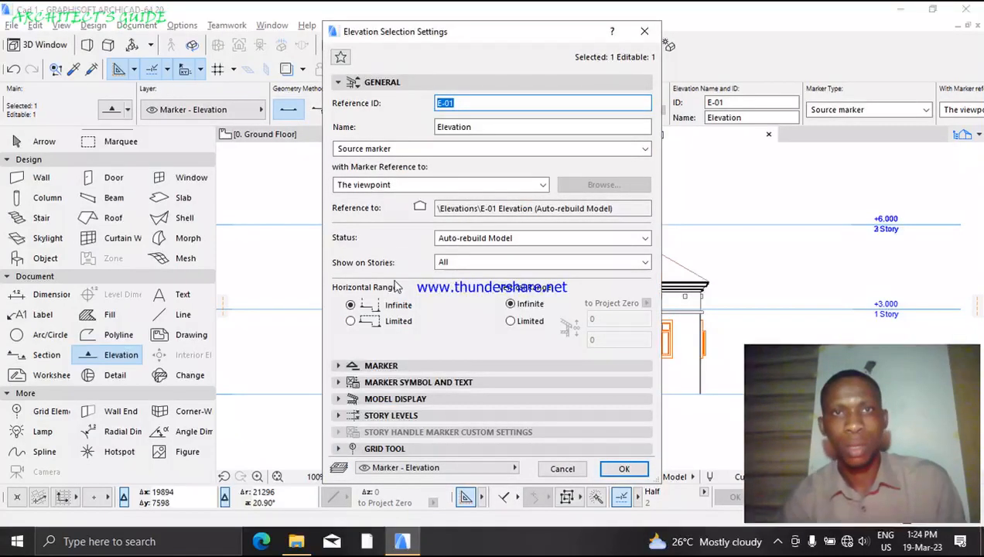
left_click(391, 83)
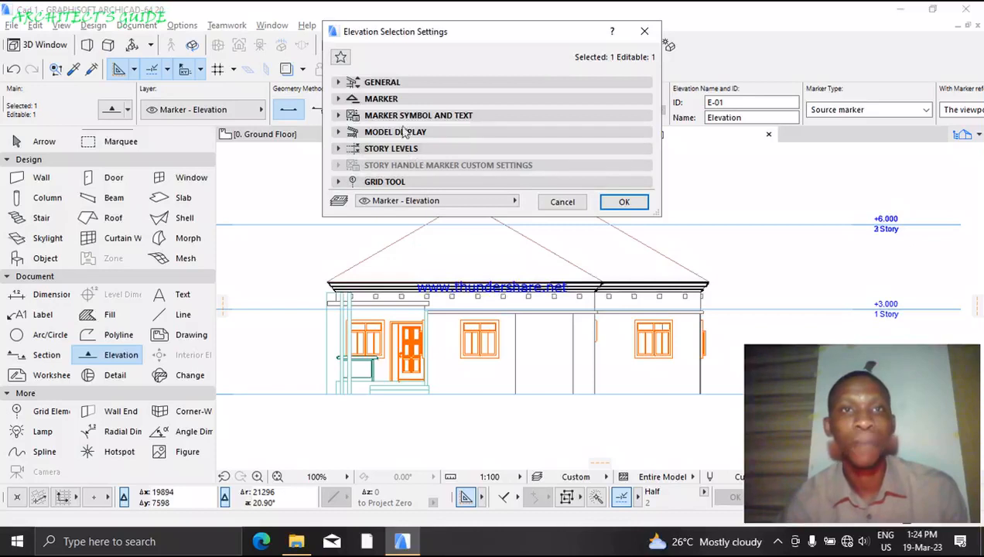
left_click(387, 99)
left_click(387, 99)
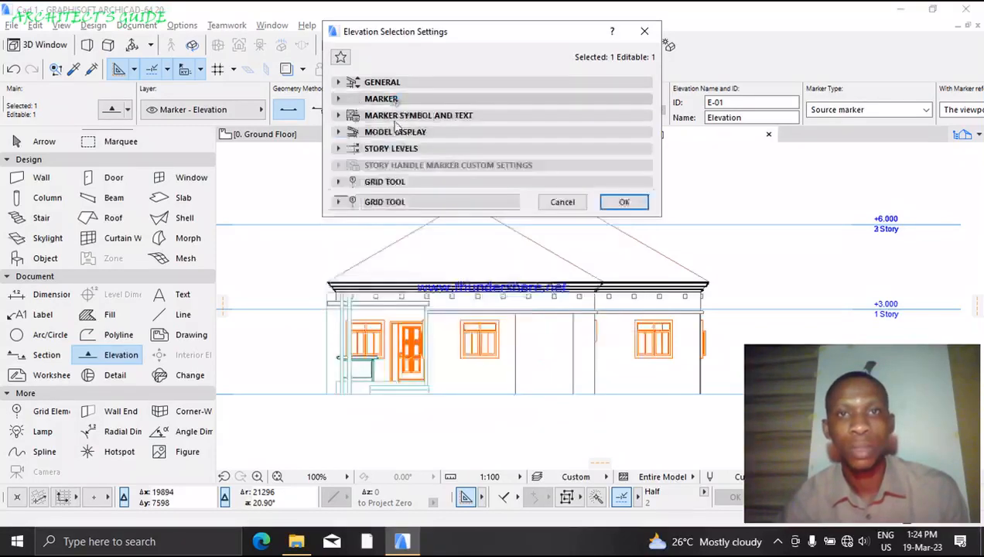
left_click(395, 116)
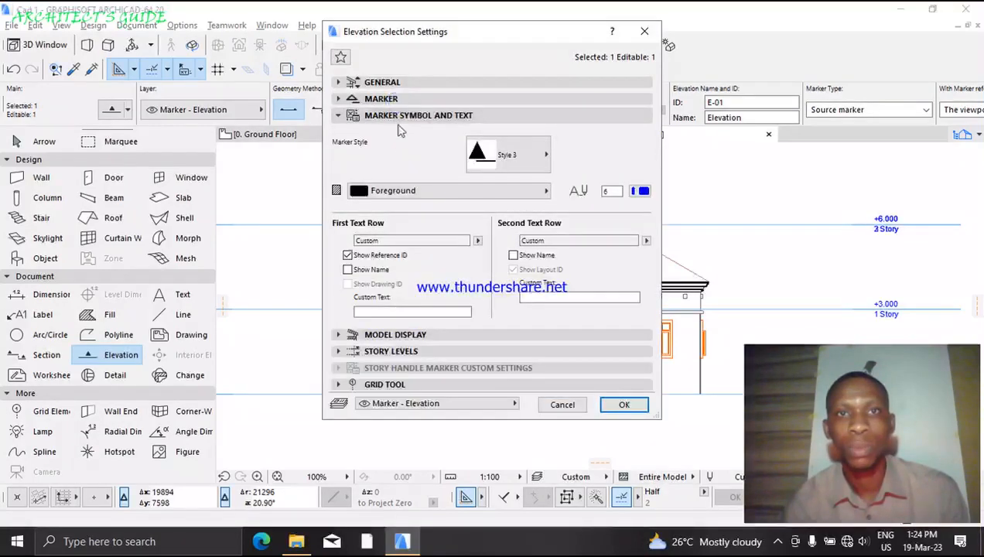
left_click(397, 115)
- Show the complete Model Display options in an enlarged settings dialog, moved so part of the elevation stays in view
left_click(400, 132)
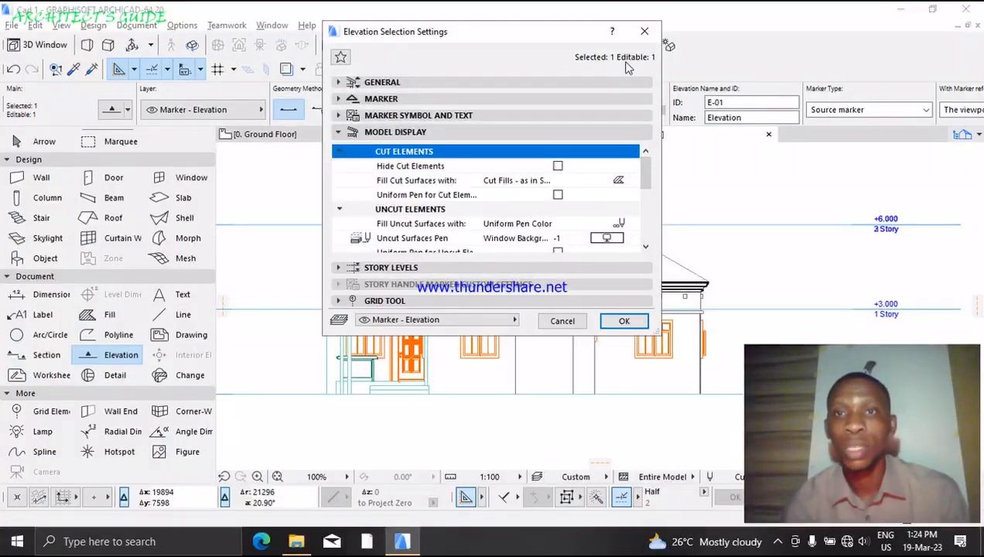
left_click_drag(534, 22, 535, 3)
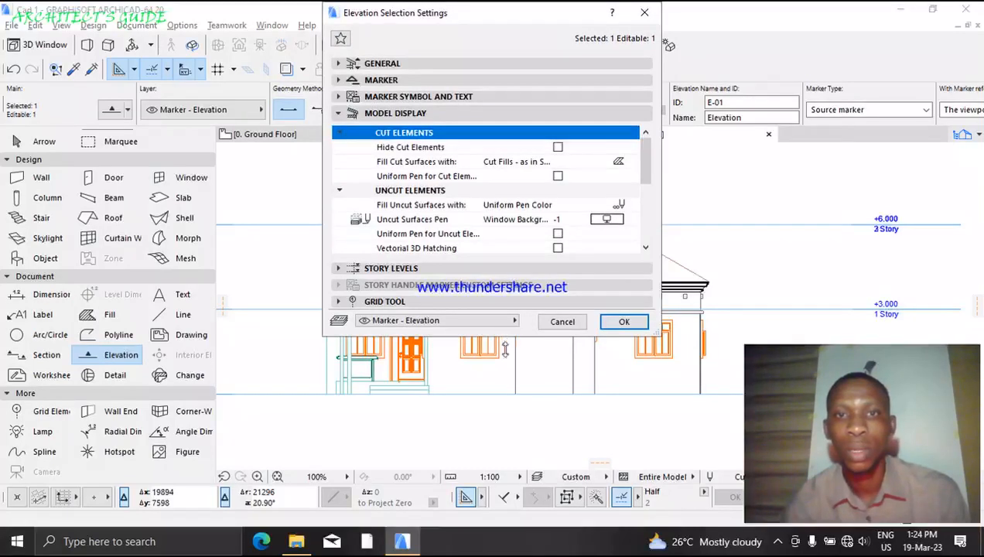
left_click_drag(505, 349, 492, 485)
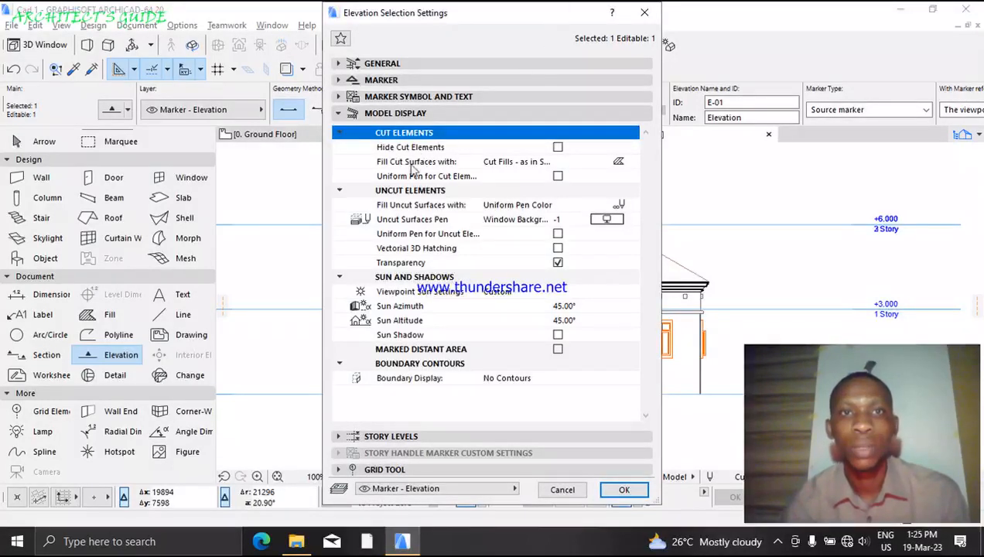
left_click(339, 191)
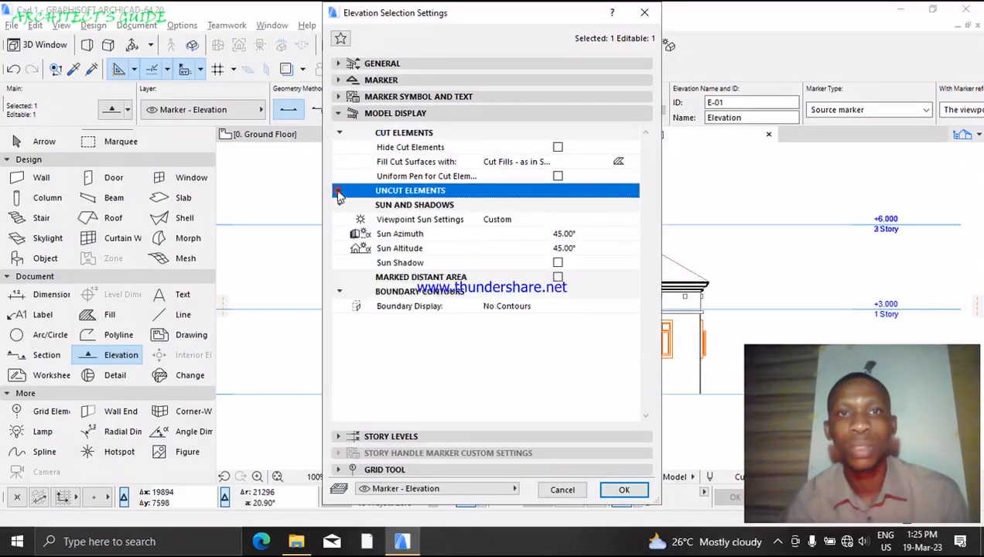
left_click(339, 191)
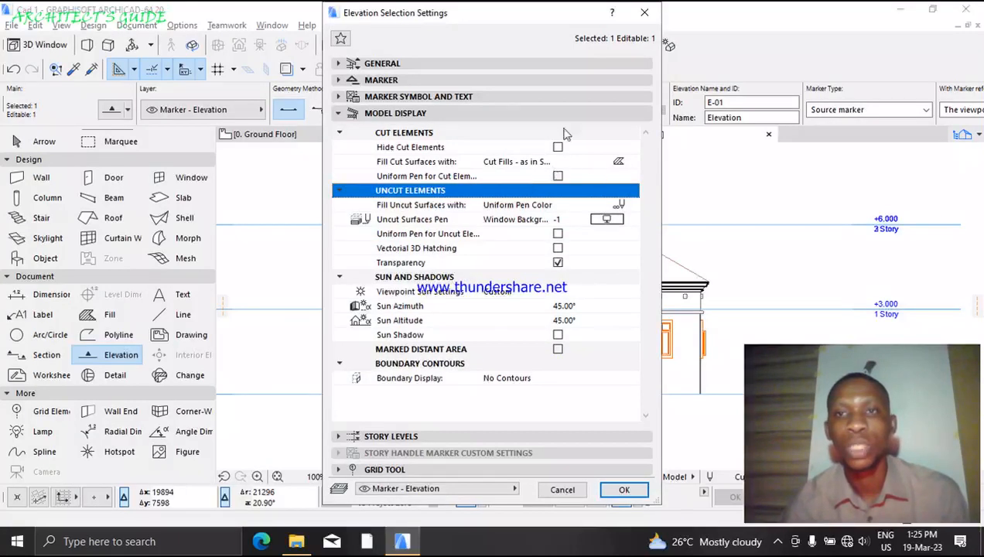
mouse_move(563, 21)
left_mouse_down()
mouse_move(405, 48)
mouse_move(207, 14)
mouse_move(314, 30)
mouse_move(431, 31)
mouse_move(457, 19)
mouse_move(462, 31)
left_mouse_up()
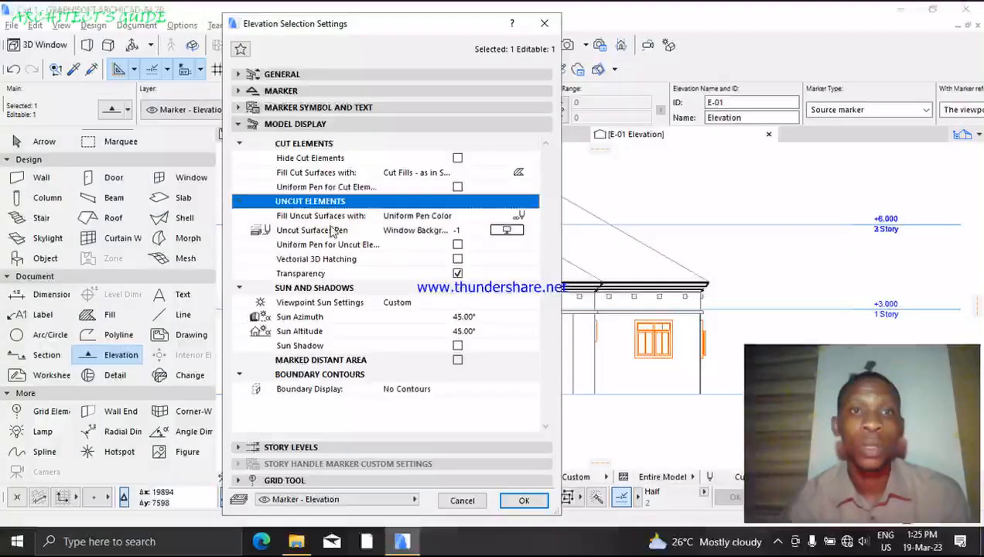
left_click(350, 159)
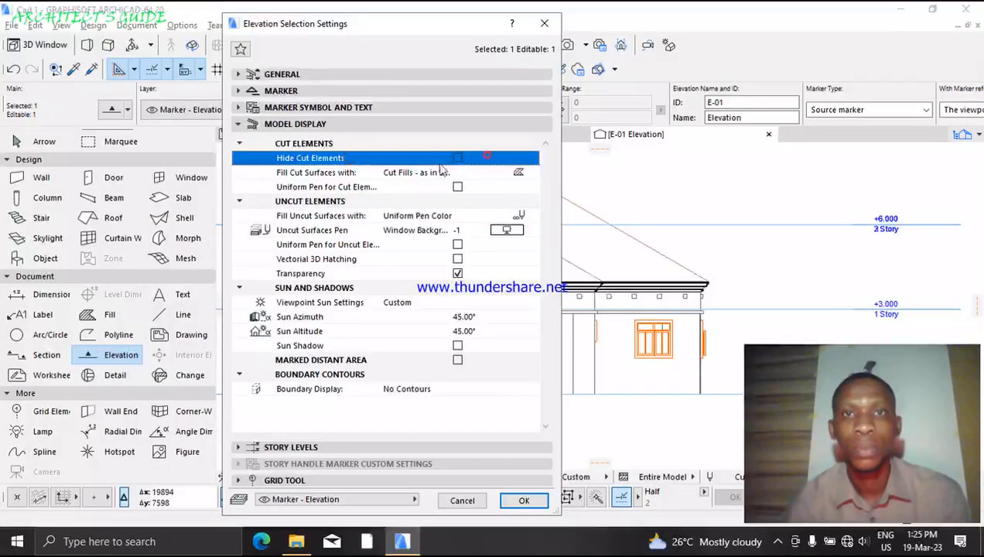
left_click(457, 158)
left_click(457, 158)
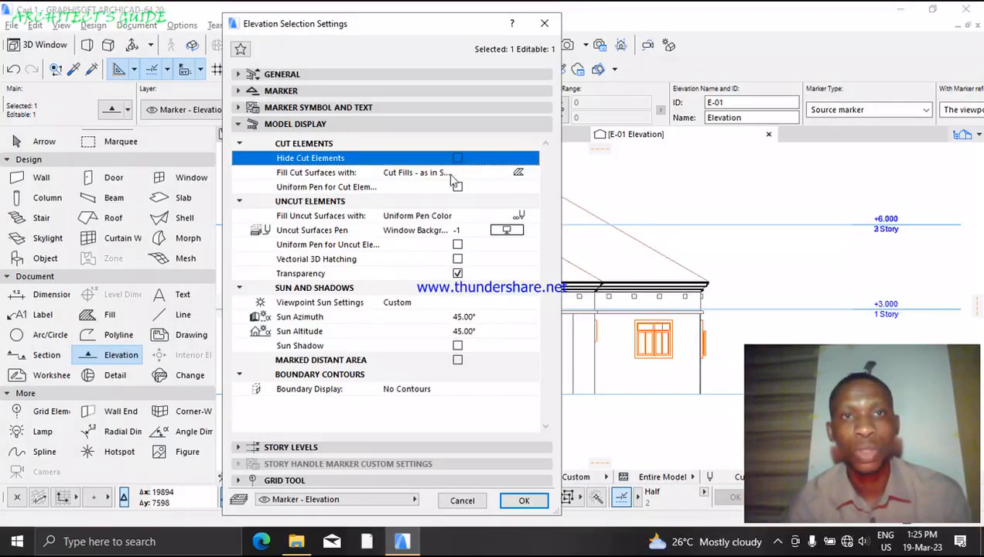
- Set the elevation's cut surfaces to be filled with Own Surface Colors (Shaded)
left_click(480, 177)
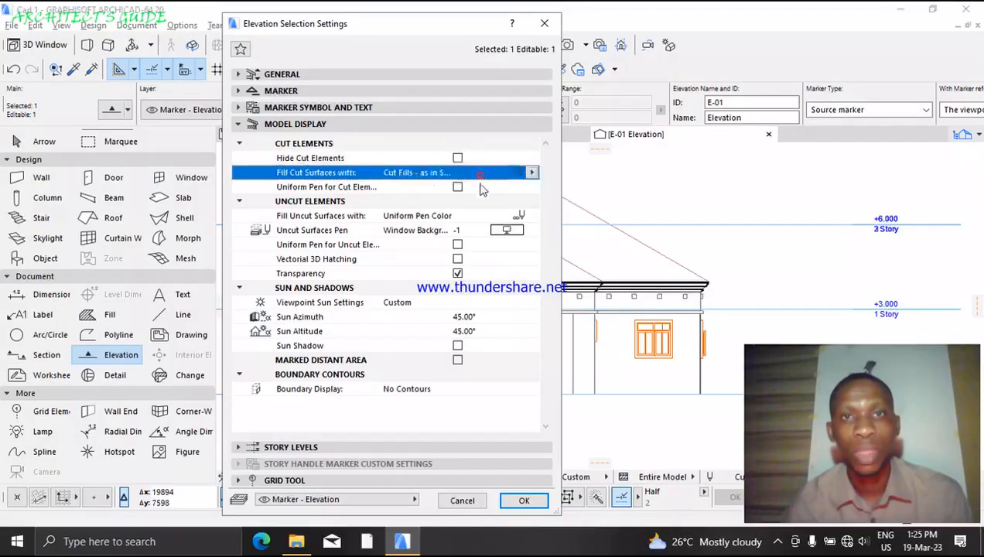
left_click(532, 174)
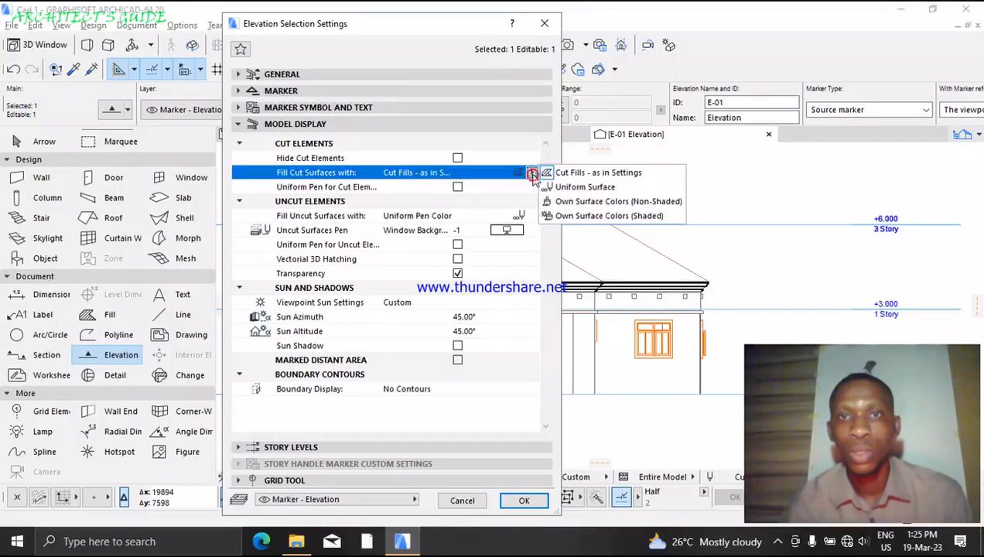
left_click(533, 175)
left_click(533, 174)
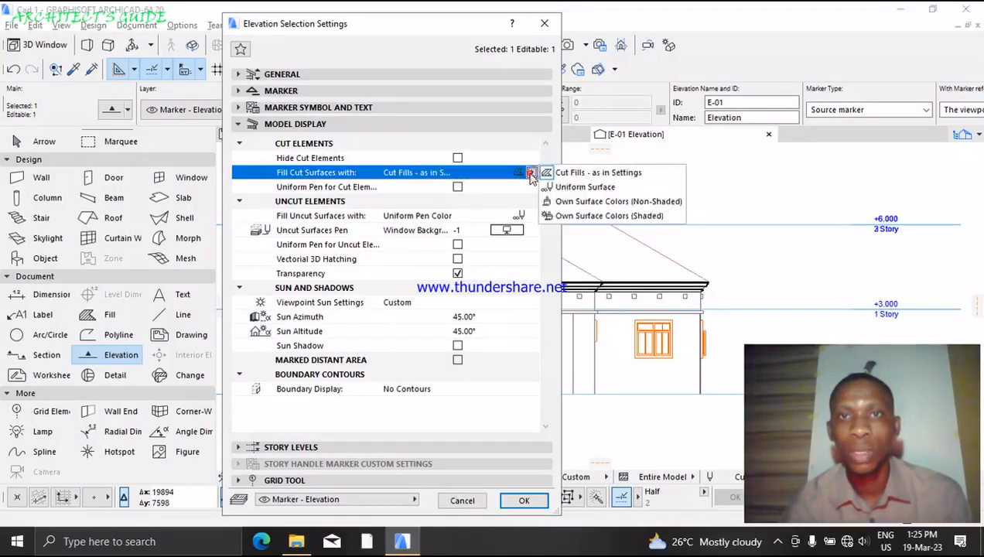
left_click(533, 173)
left_click(533, 173)
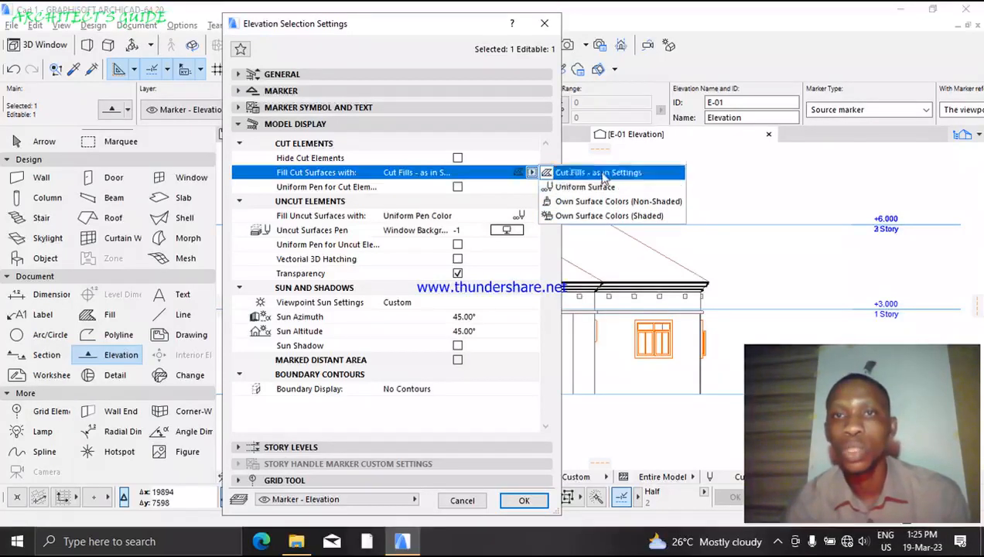
left_click(625, 218)
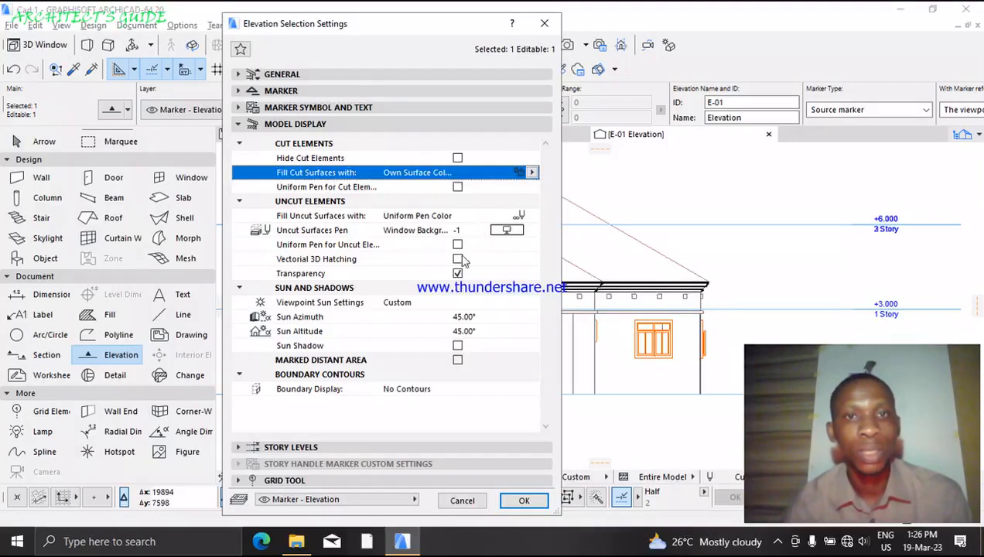
- Enable Vectorial 3D Hatching and disable Transparency for the uncut elements
left_click(459, 263)
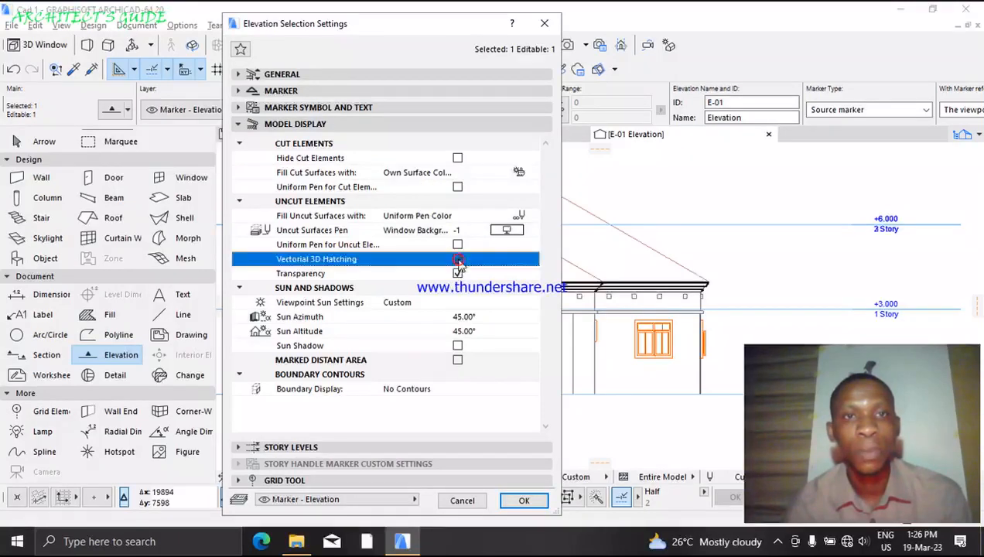
left_click(458, 260)
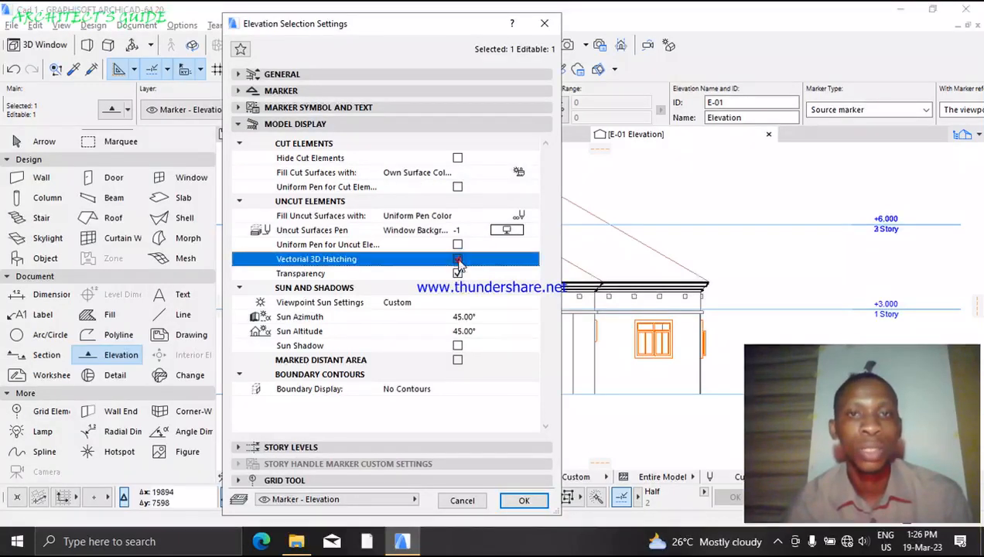
left_click(458, 274)
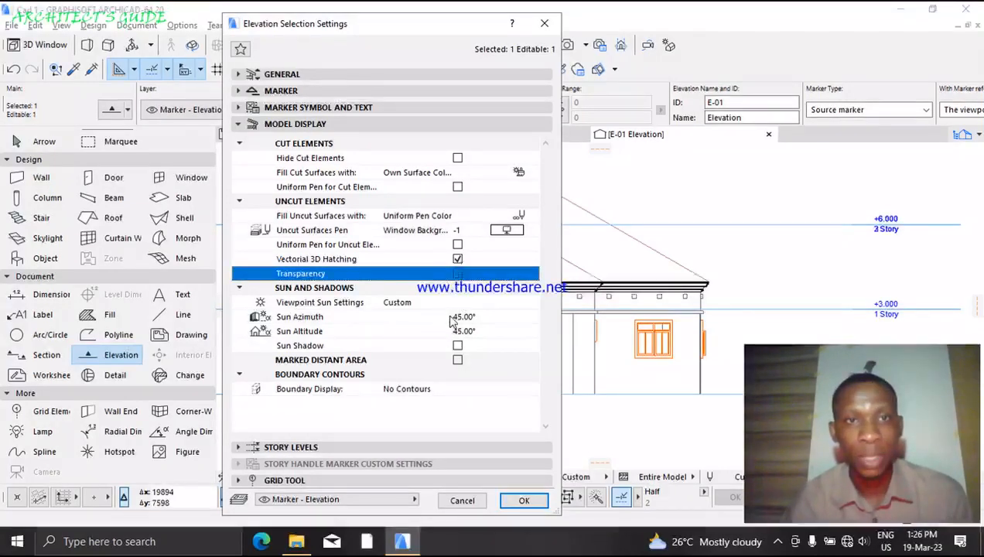
- Keep the viewpoint sun settings on Custom and enable Sun Shadow, leaving Marked Distant Area disabled
left_click(424, 307)
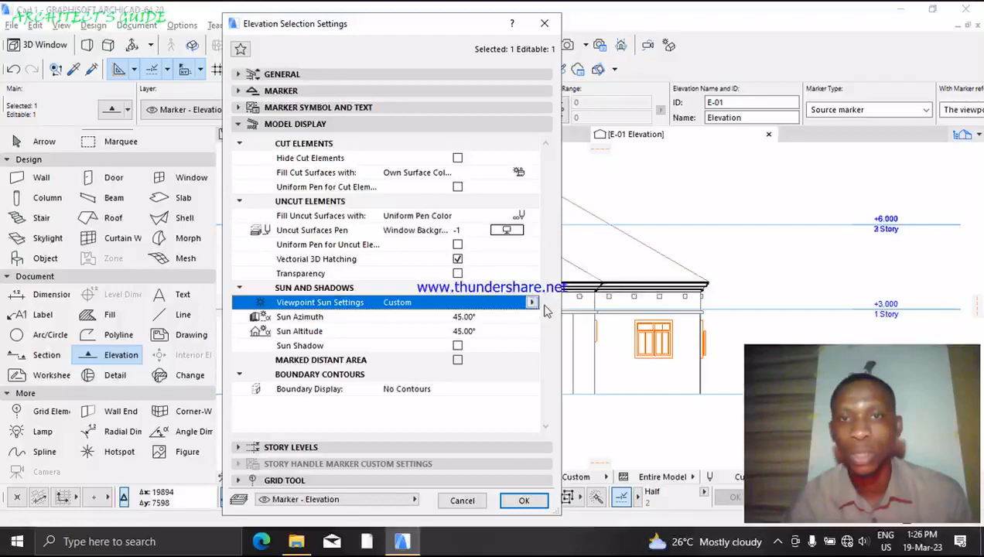
left_click(532, 304)
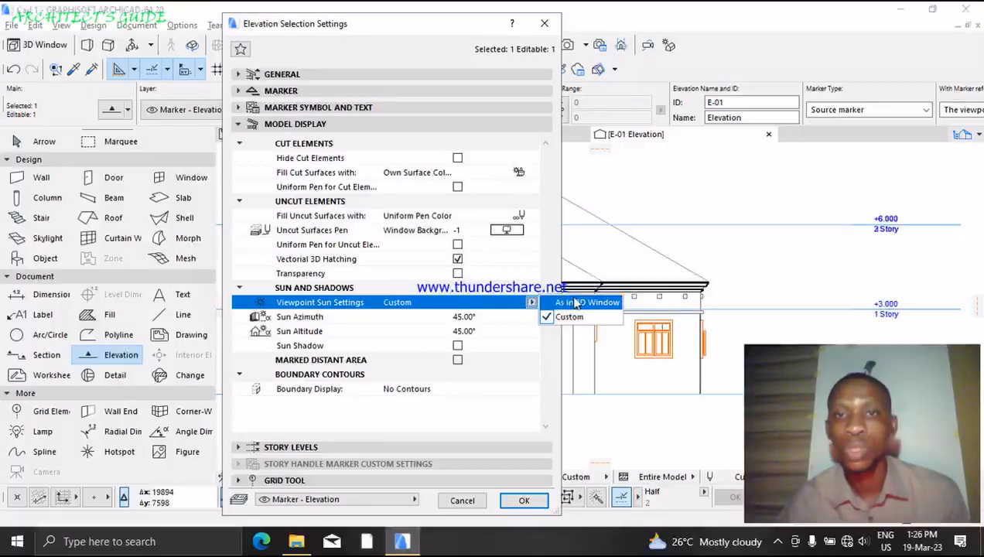
left_click(567, 319)
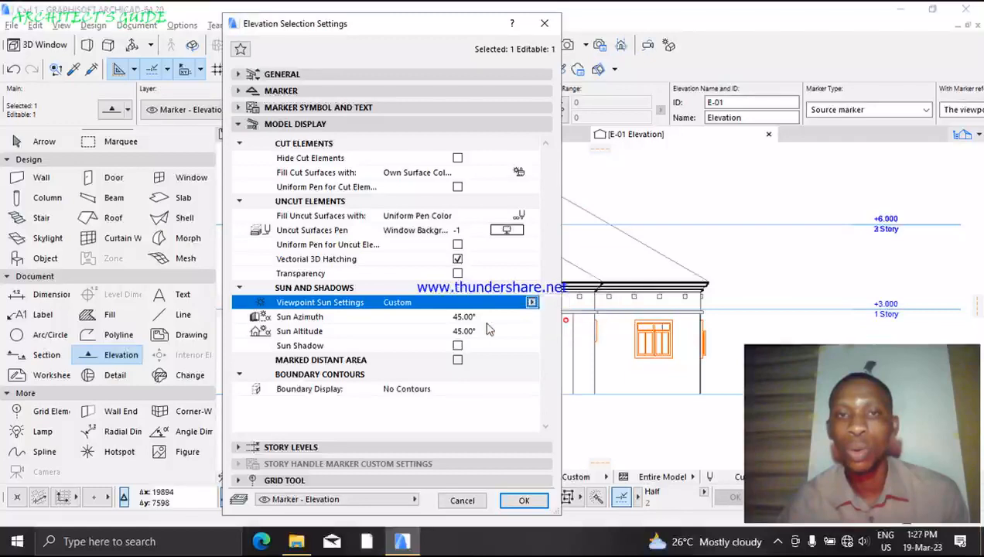
left_click(465, 317)
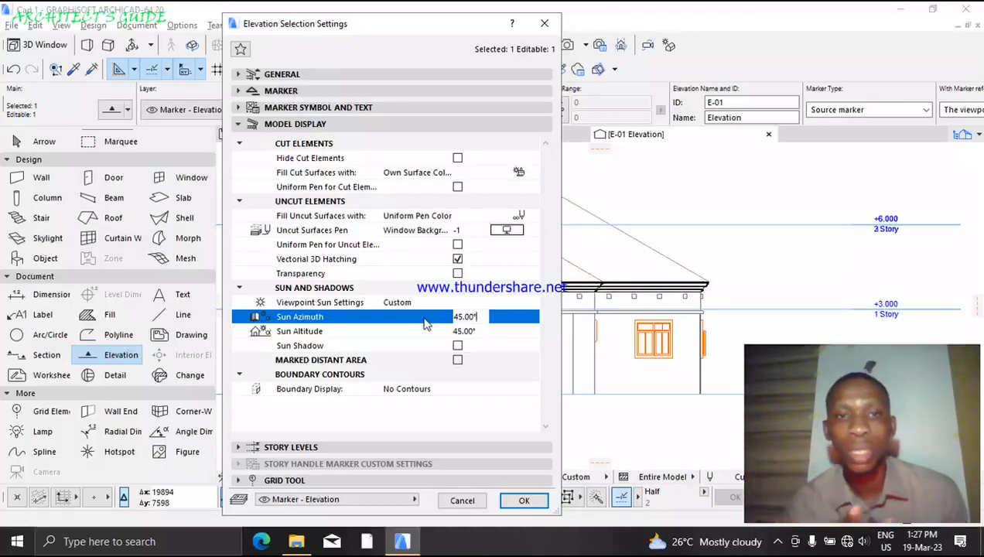
left_click(459, 347)
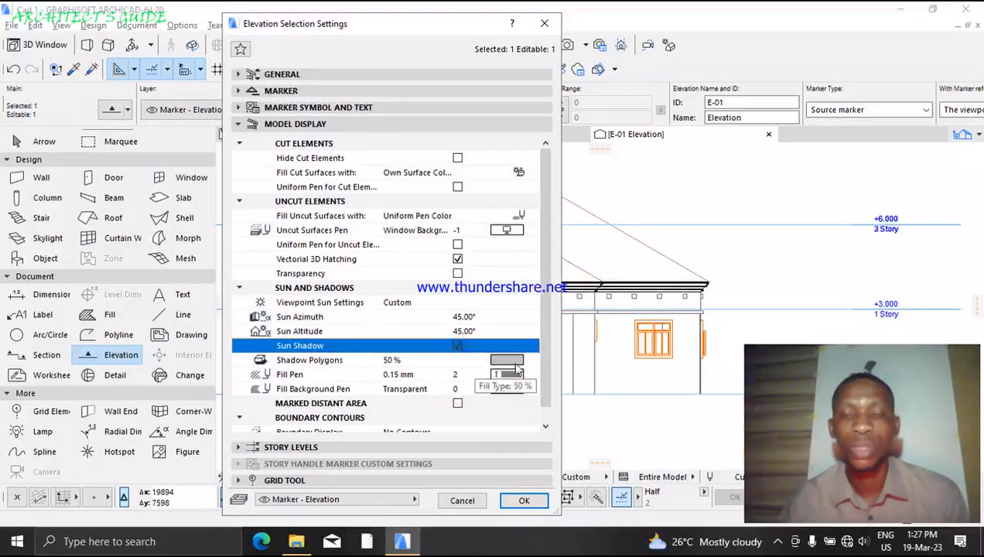
scroll(541, 325, "down", 1)
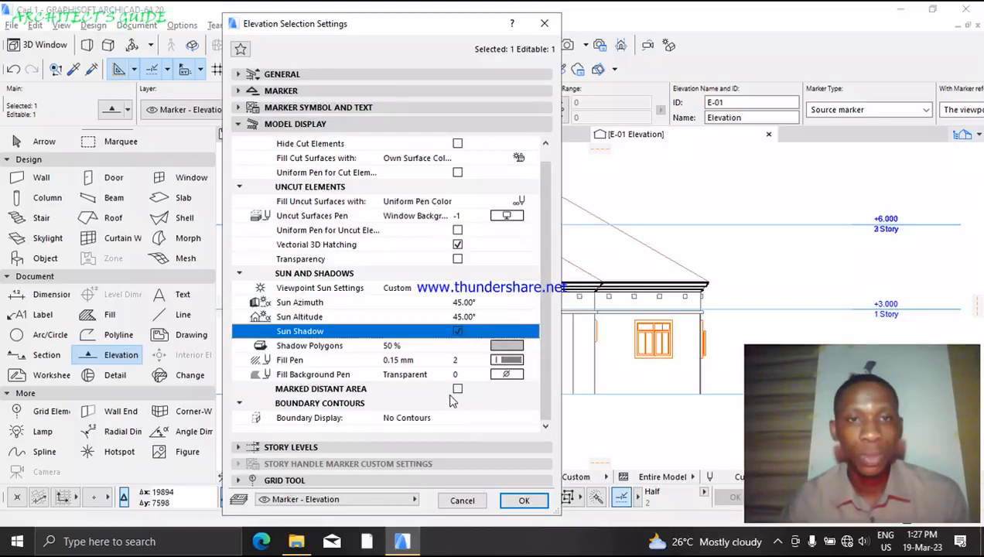
left_click(458, 391)
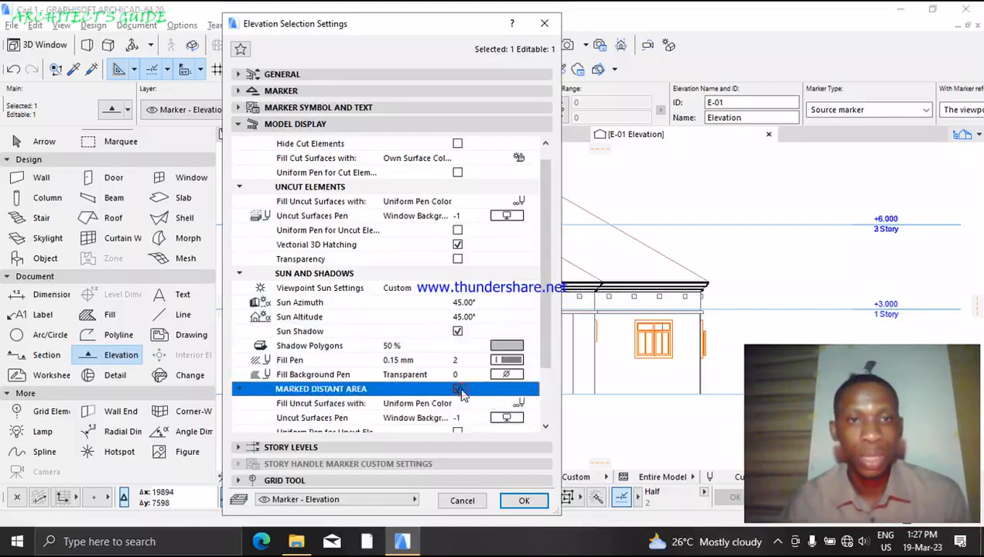
left_click(459, 390)
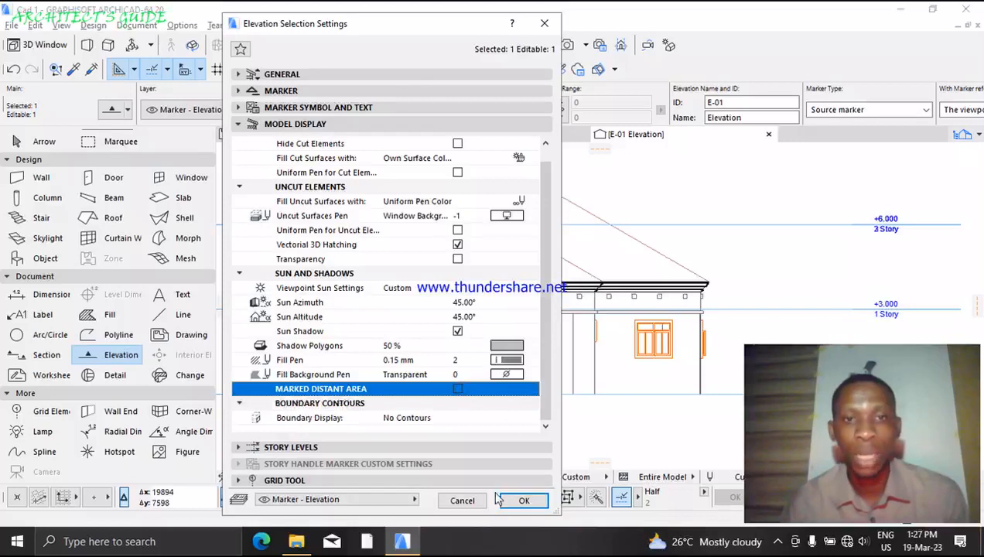
- Apply the display settings to the elevation and inspect the roof hatching, brickwork and shadows around the porch and windows
left_click(524, 501)
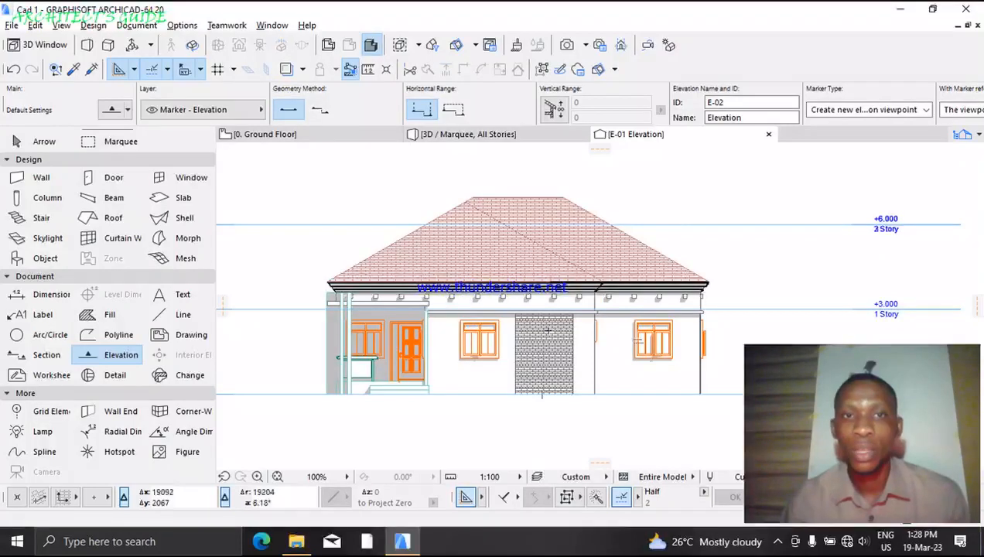
scroll(501, 318, "up", 2)
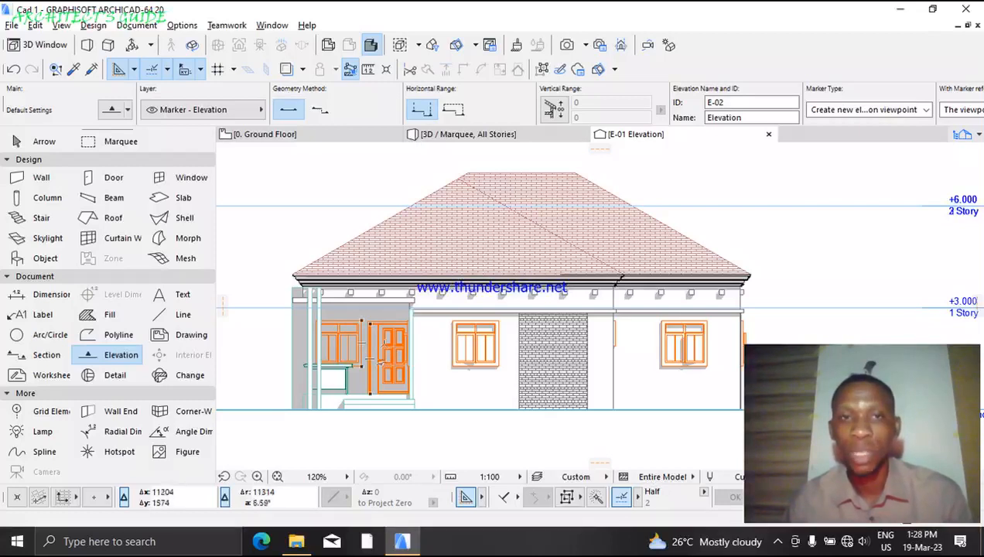
scroll(347, 343, "up", 4)
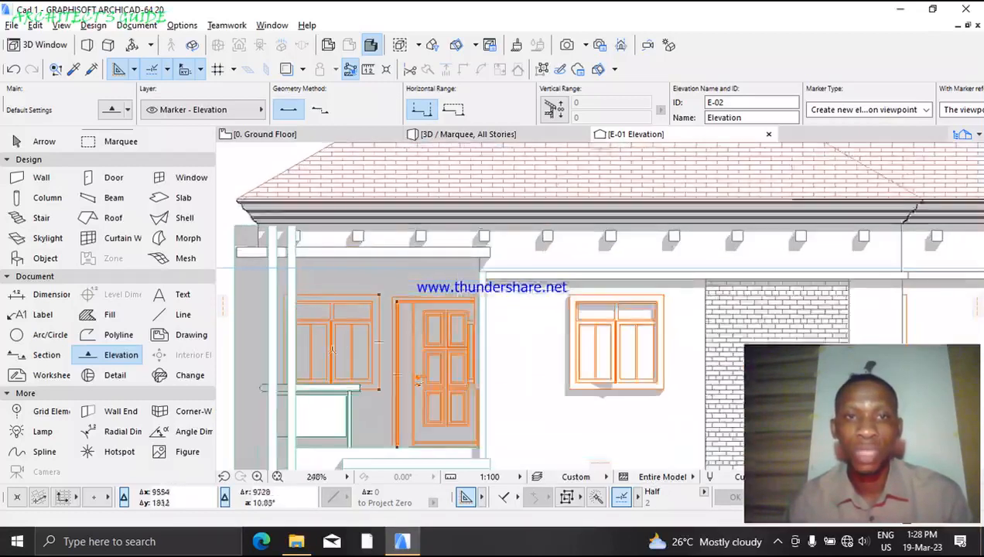
scroll(418, 380, "down", 1)
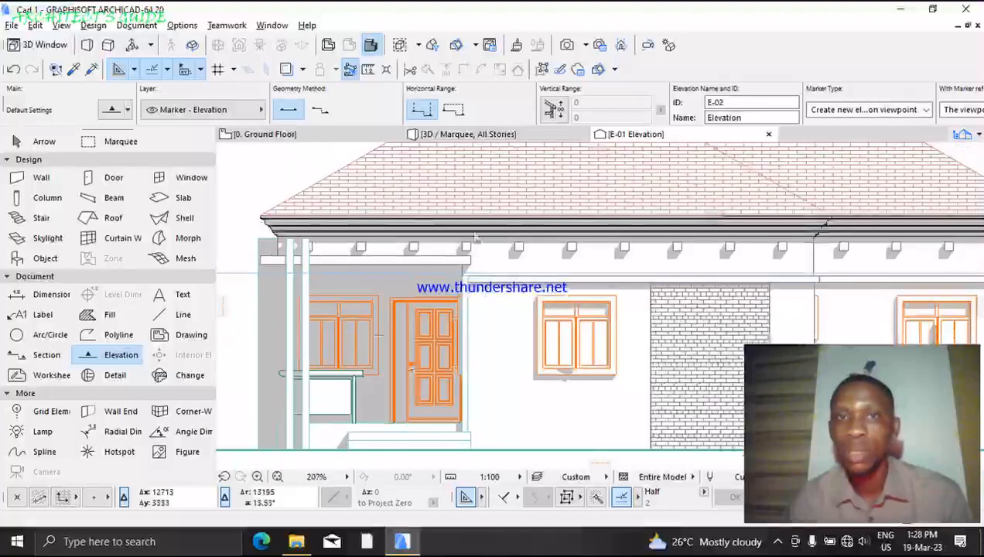
scroll(439, 235, "down", 1)
scroll(439, 235, "down", 1)
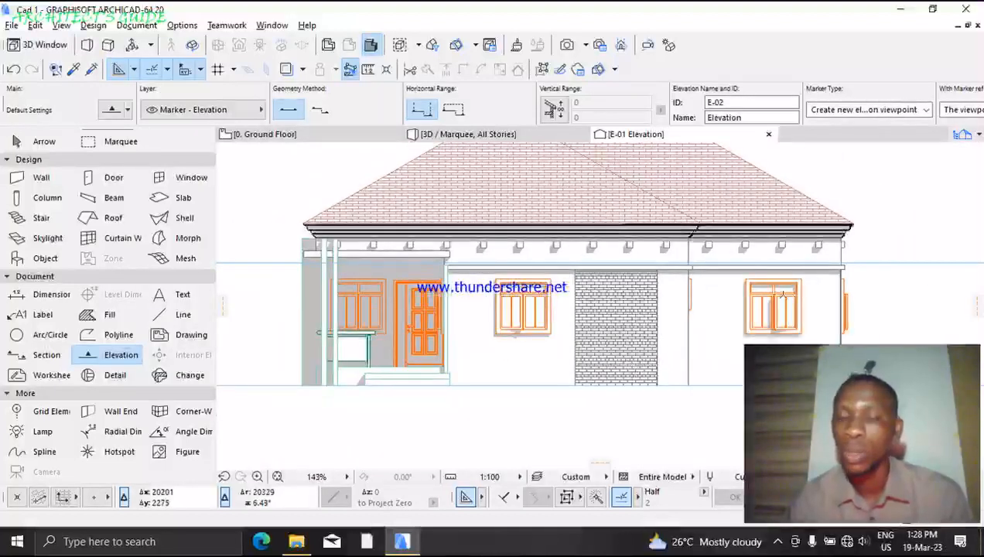
- Compare the E-01 elevation's roof, porch and windows with the 3D model view and return to the elevation
scroll(437, 375, "down", 1)
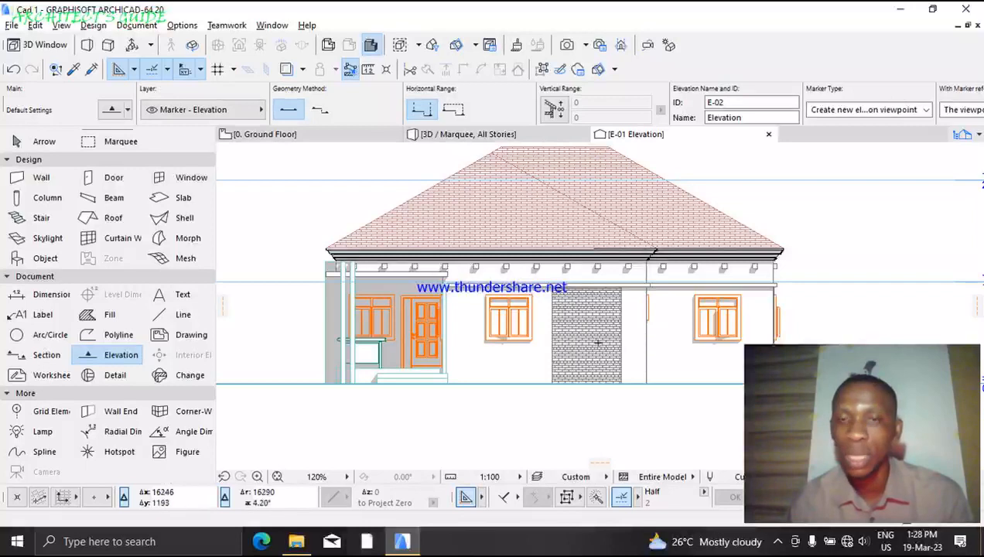
scroll(503, 352, "up", 2)
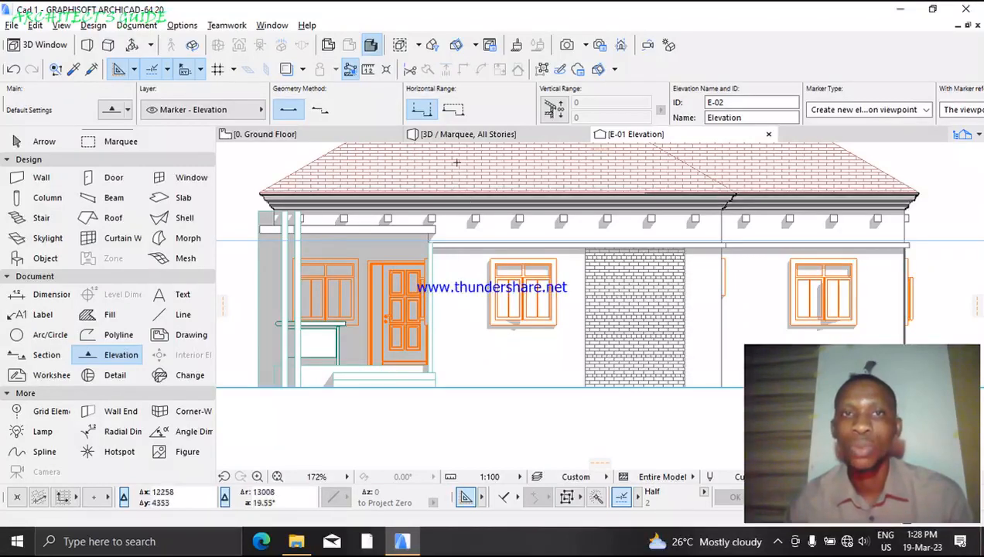
left_click(462, 136)
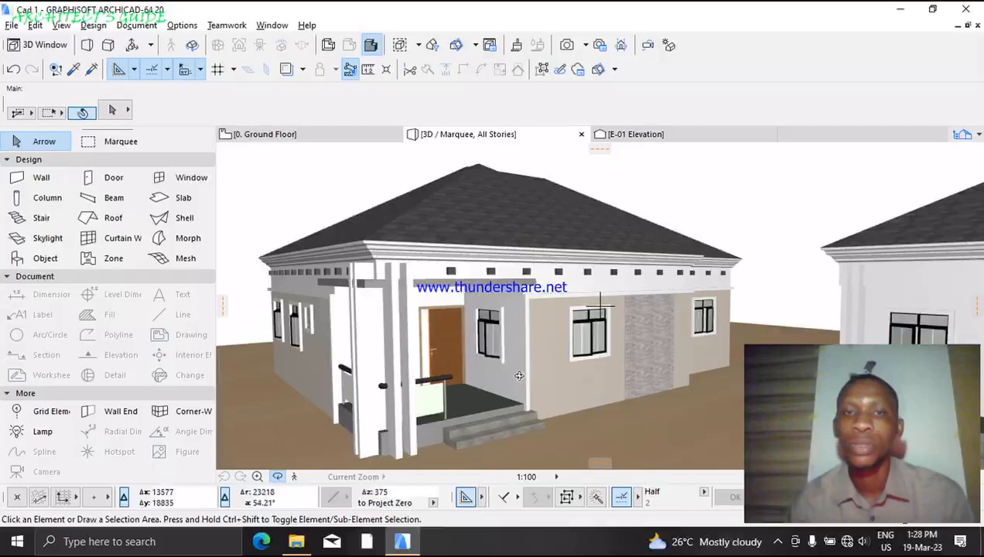
left_click(639, 135)
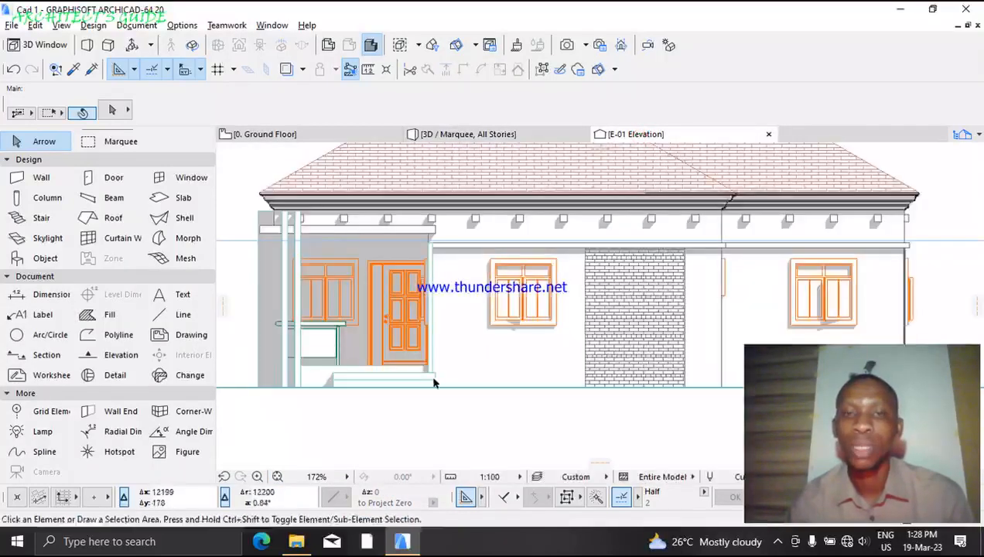
scroll(410, 394, "down", 4)
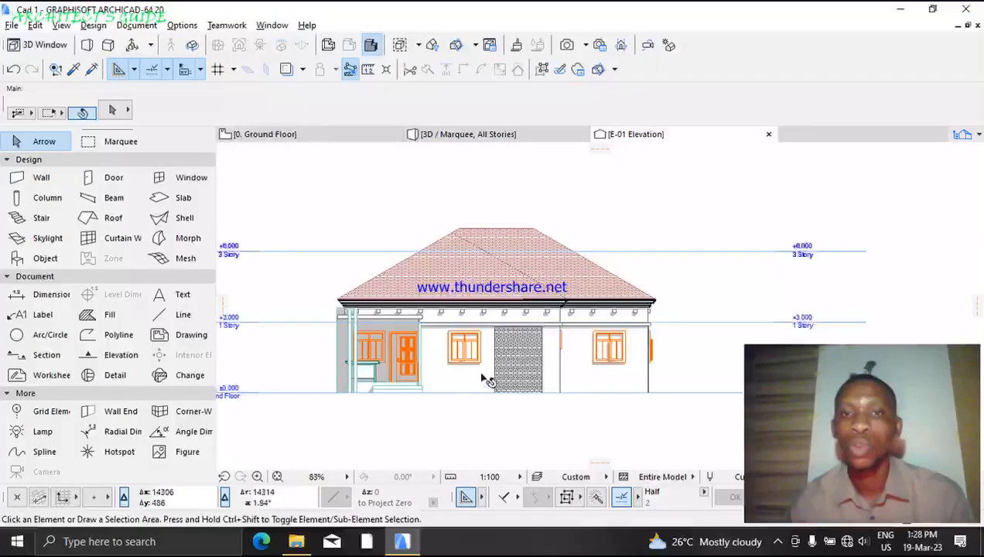
scroll(649, 187, "up", 1)
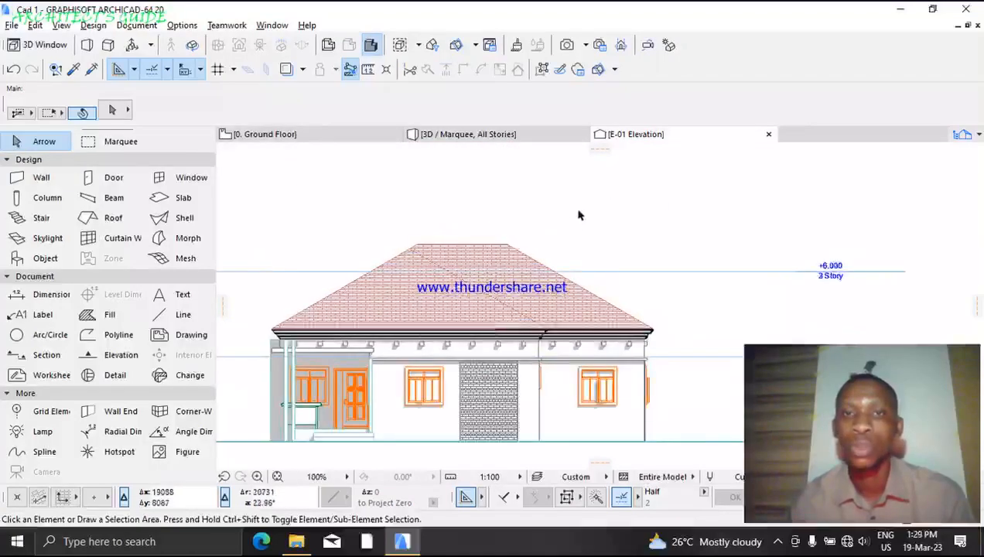
- Review the elevation's Model Display settings for cut and uncut elements, sun and shadows, and boundary contours, and accept them
right_click(582, 217)
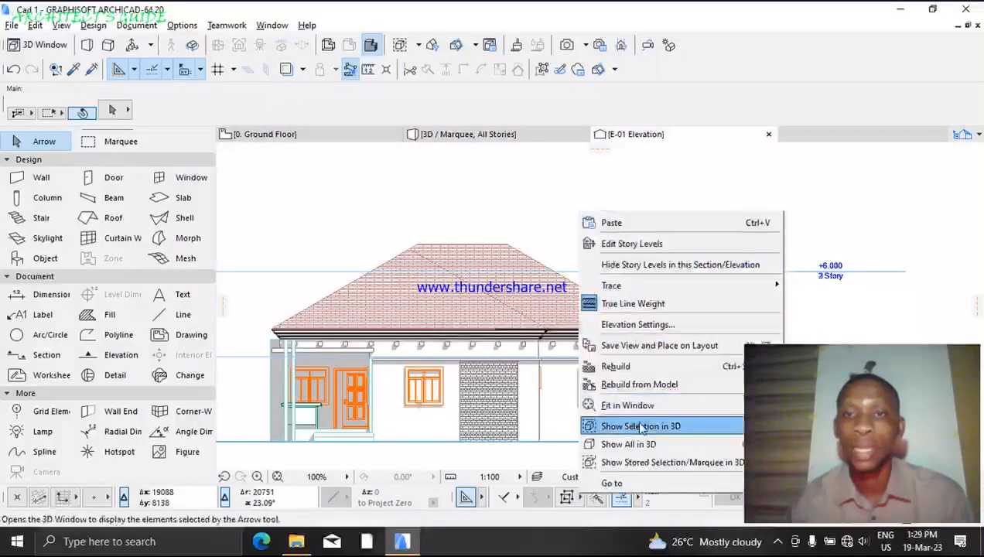
left_click(638, 325)
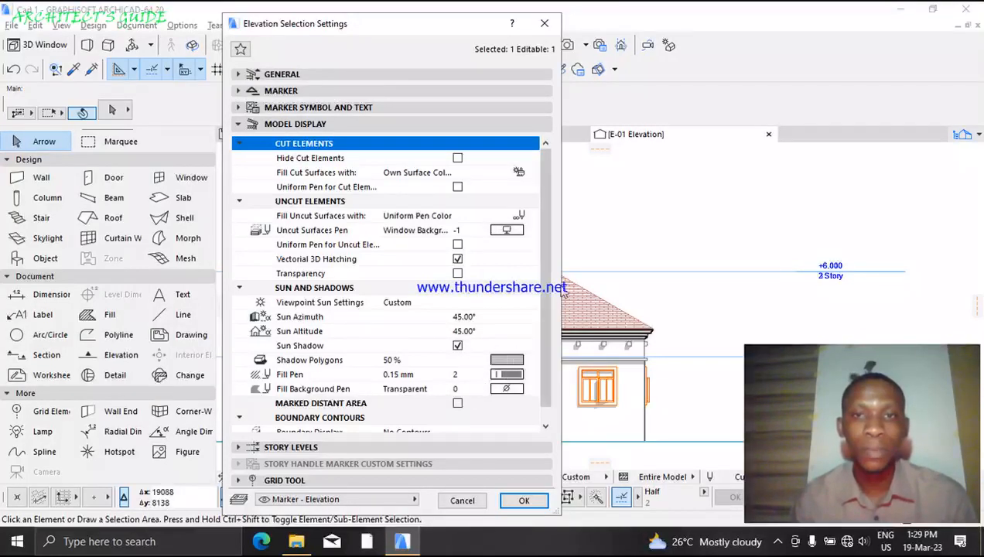
scroll(544, 381, "down", 1)
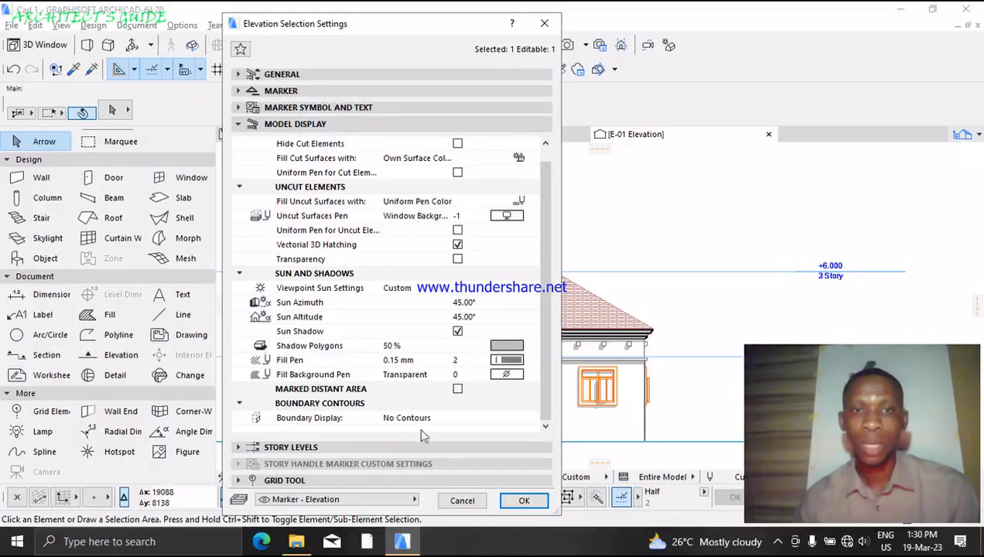
left_click(523, 501)
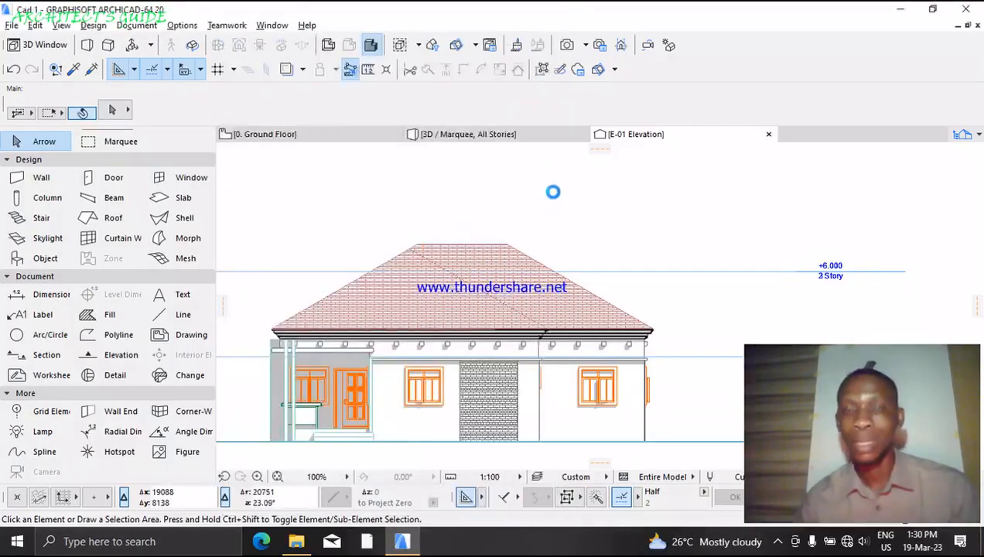
- Copy the entire building from the E-01 elevation and switch to the Ground Floor plan with nothing selected
scroll(332, 222, "down", 1)
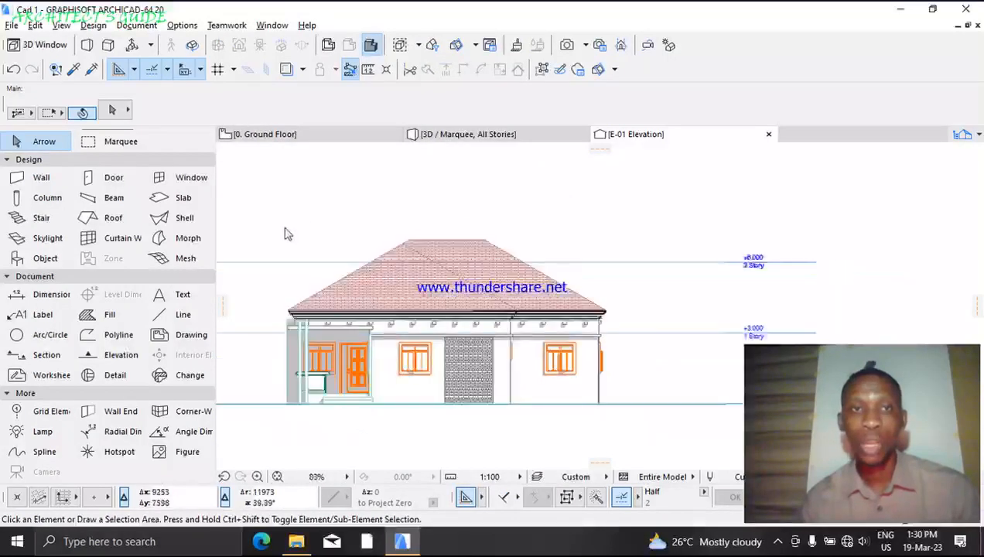
mouse_move(256, 184)
left_mouse_down()
mouse_move(630, 457)
mouse_move(642, 442)
left_mouse_up()
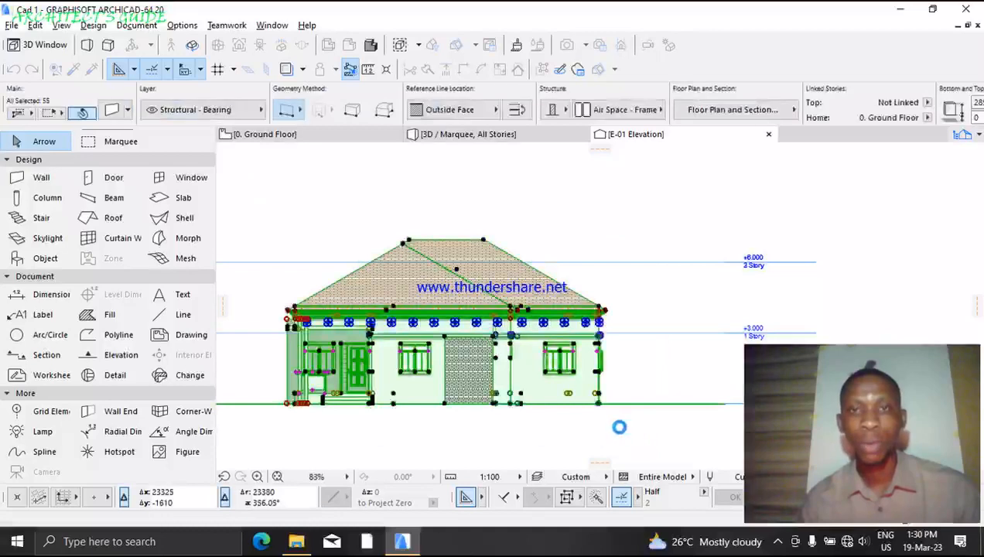
left_click(358, 137)
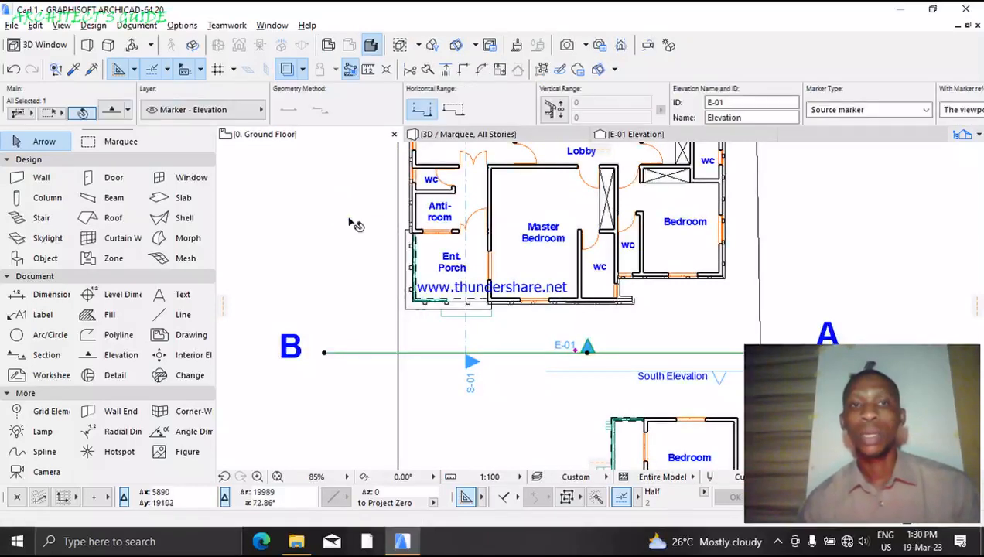
left_click(439, 311)
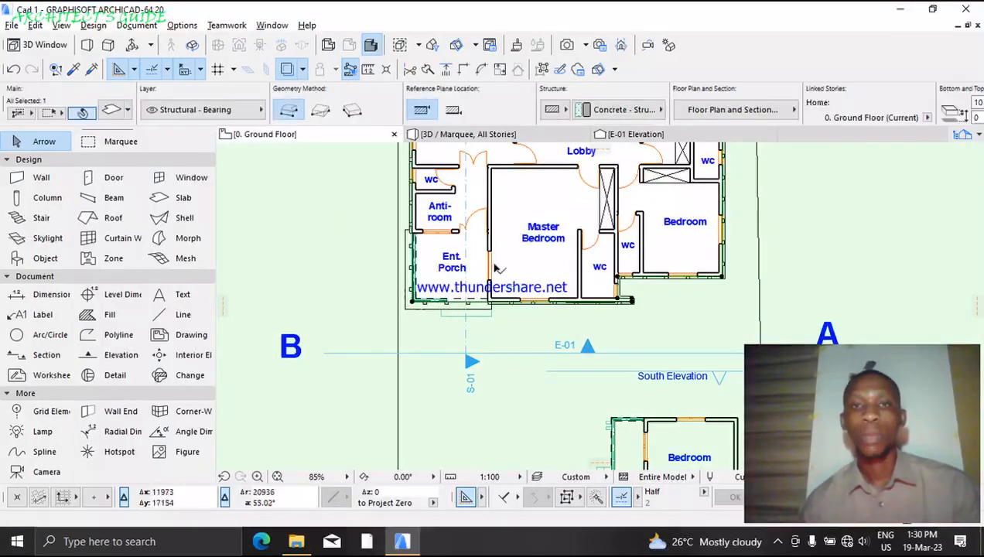
key("Escape")
- Paste the copied elevation into the Ground Floor plan and place it in the empty area beside the site plan
scroll(475, 238, "down", 3)
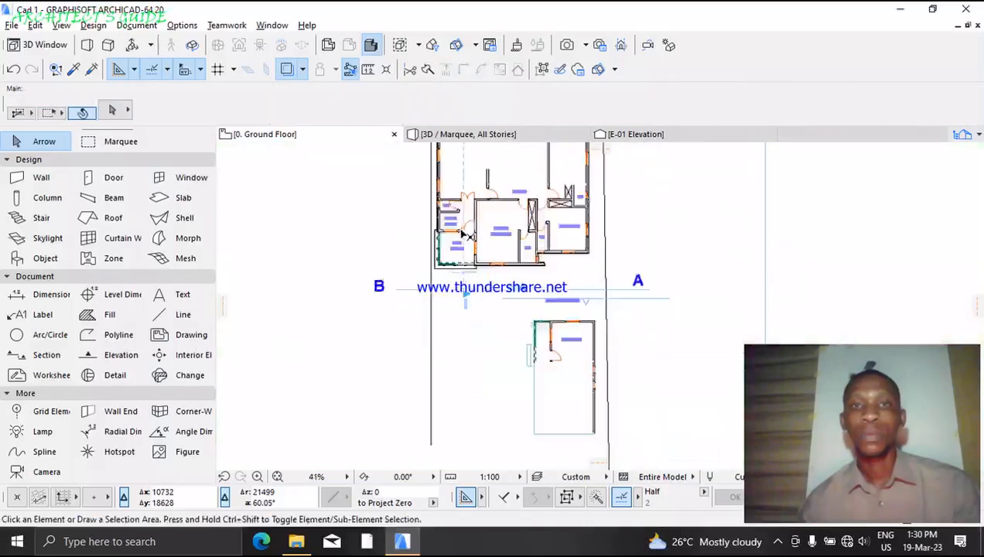
scroll(475, 236, "down", 2)
scroll(324, 272, "down", 3)
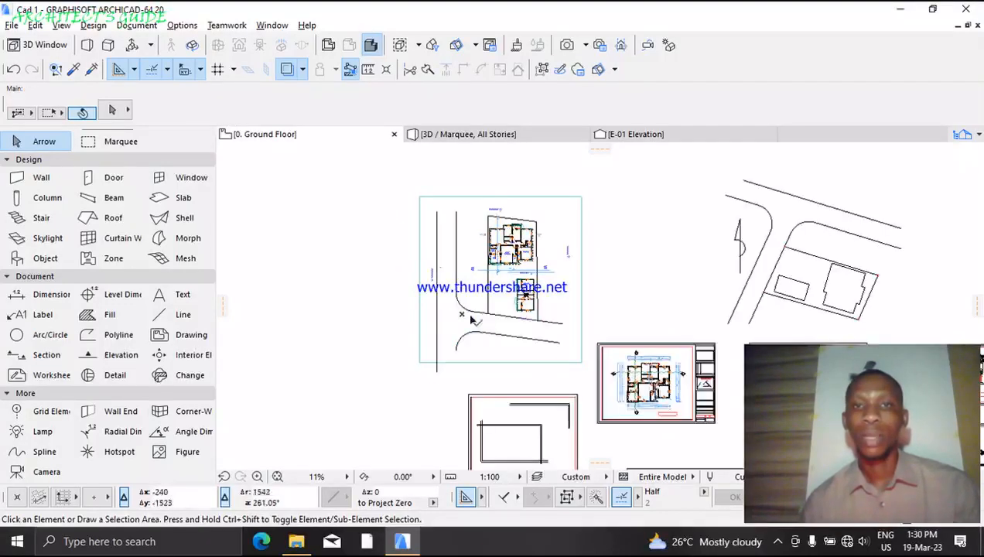
middle_click_drag(514, 297, 628, 237)
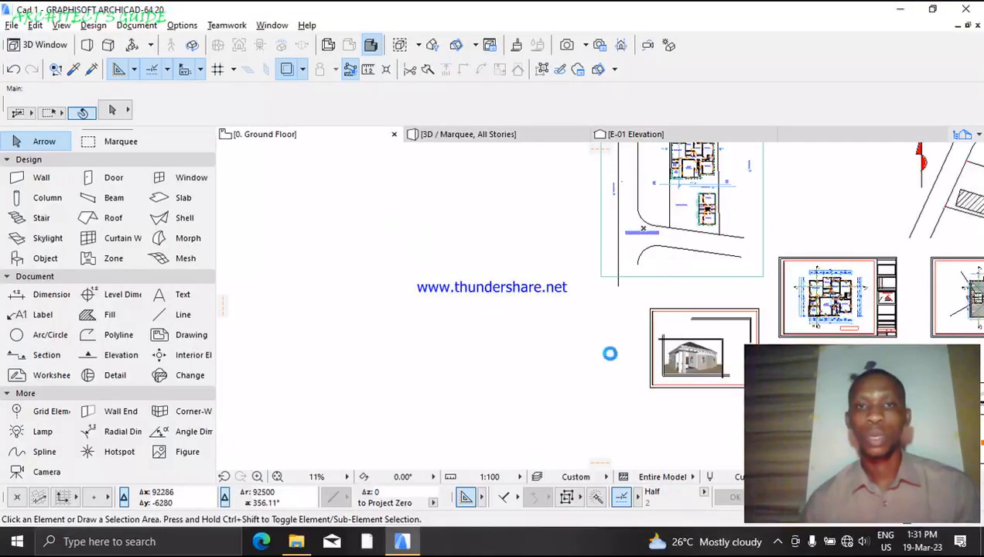
left_click(452, 270)
left_click(479, 313)
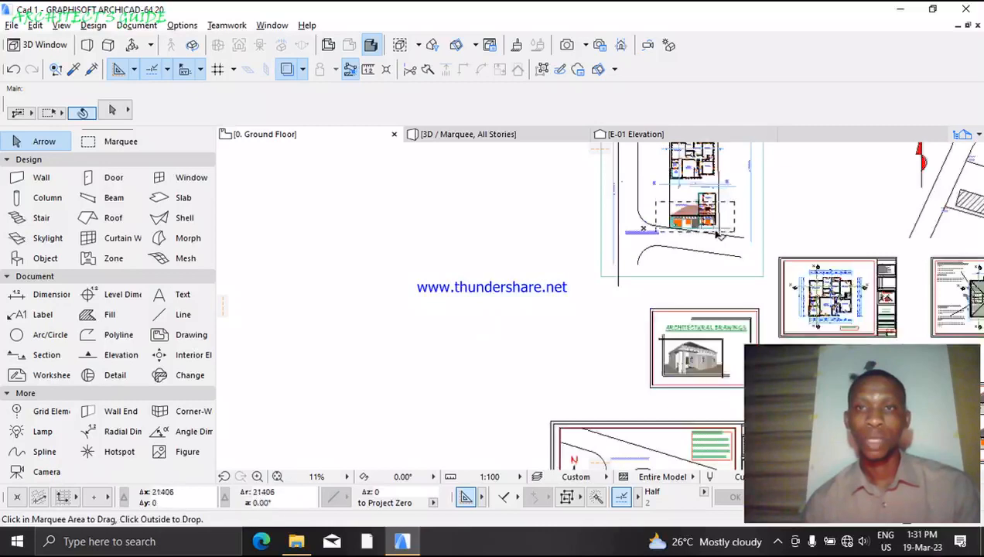
left_click(715, 230)
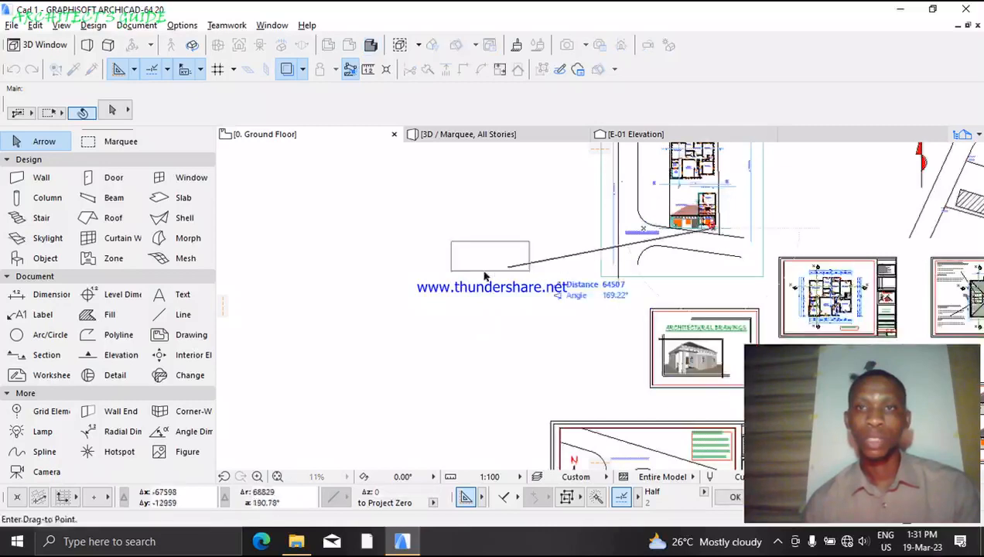
left_click(461, 310)
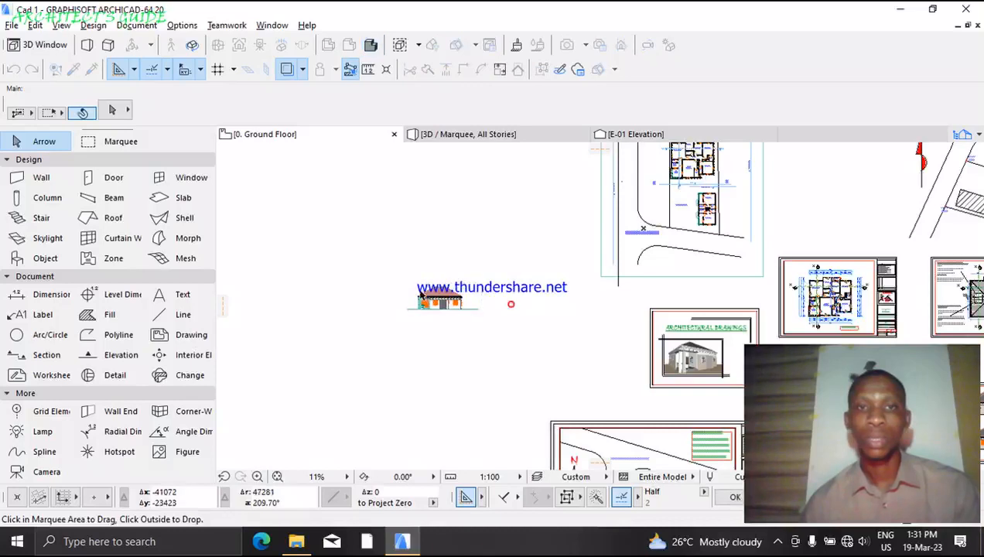
left_click(420, 306)
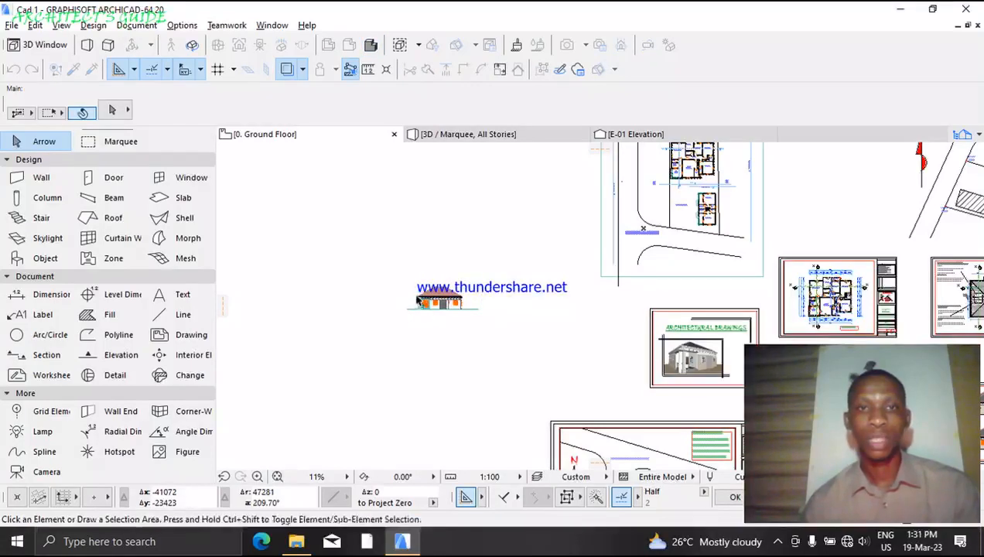
- Check how the pasted elevation's ground line and roof hatch are grouped by selecting them
scroll(419, 302, "up", 6)
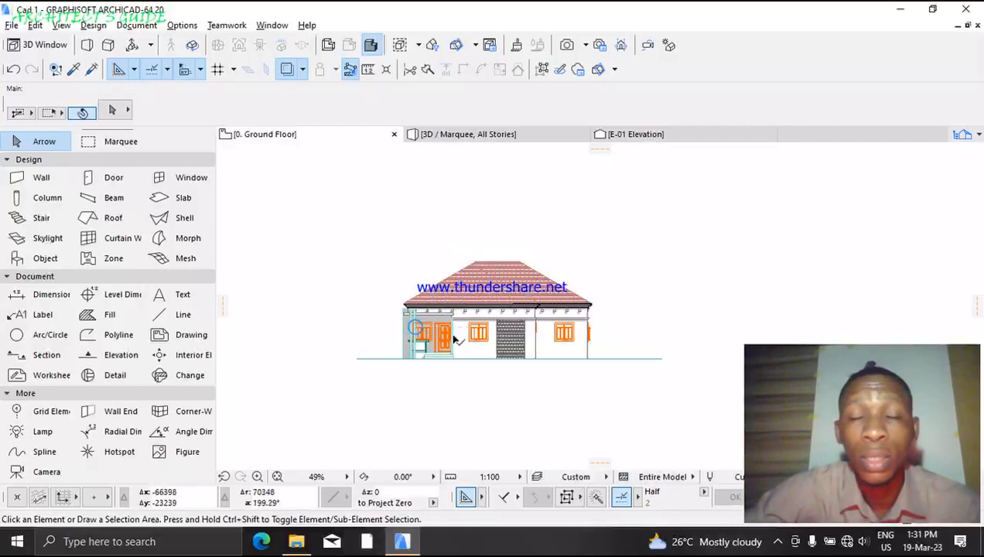
scroll(456, 340, "up", 4)
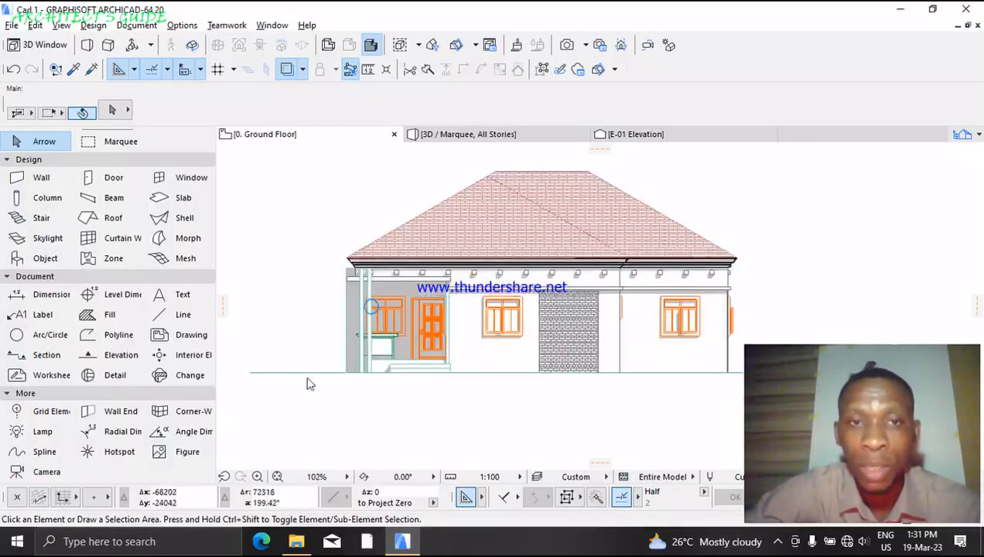
left_click(283, 373)
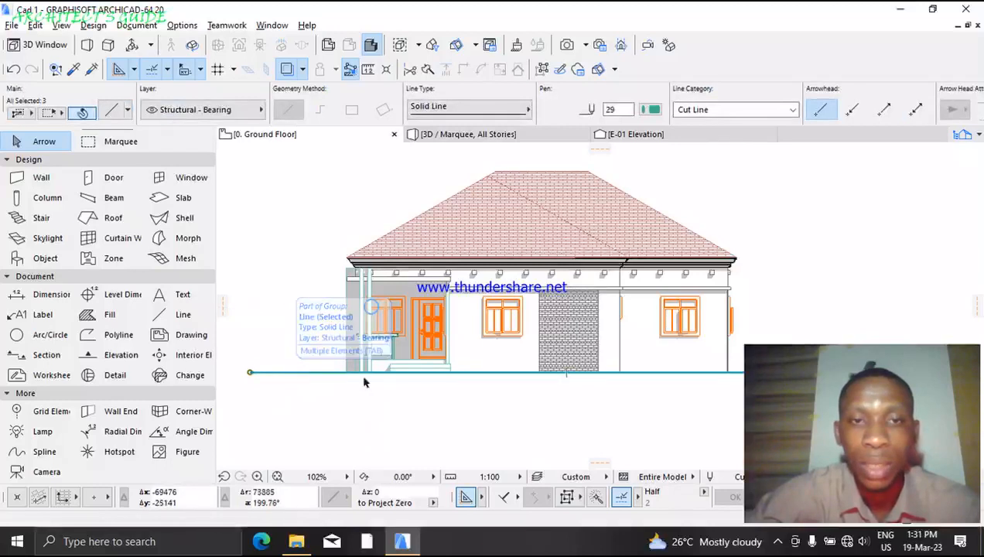
scroll(338, 380, "down", 1)
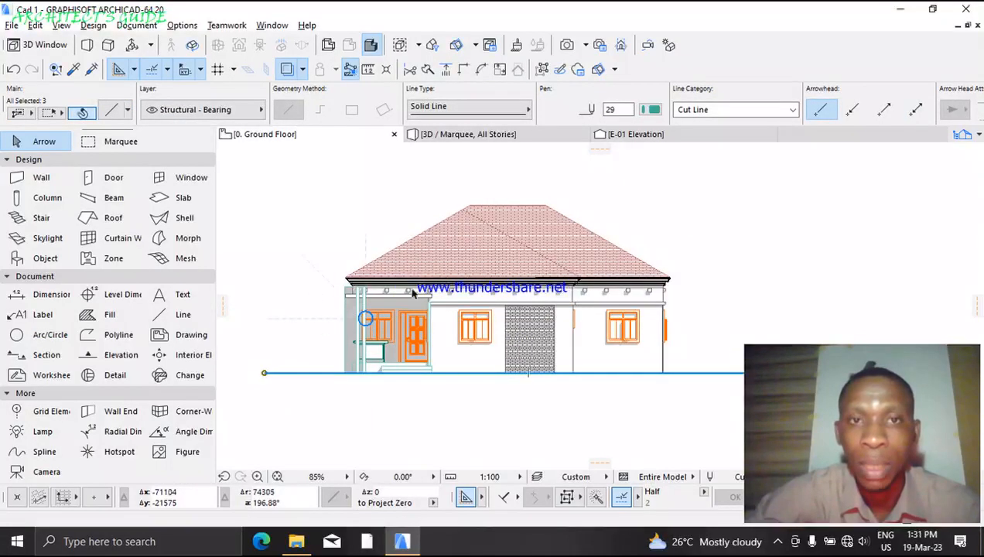
left_click(486, 260)
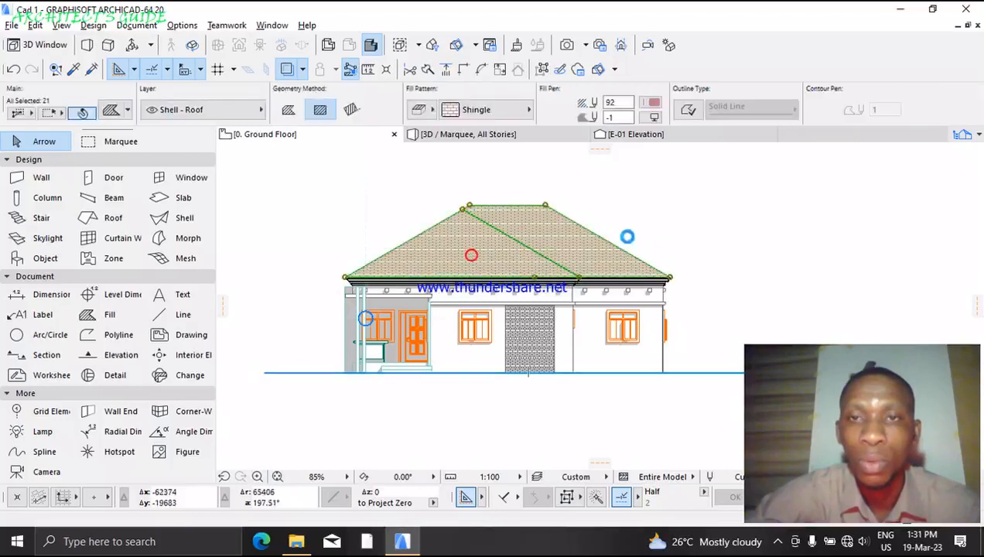
key("Escape")
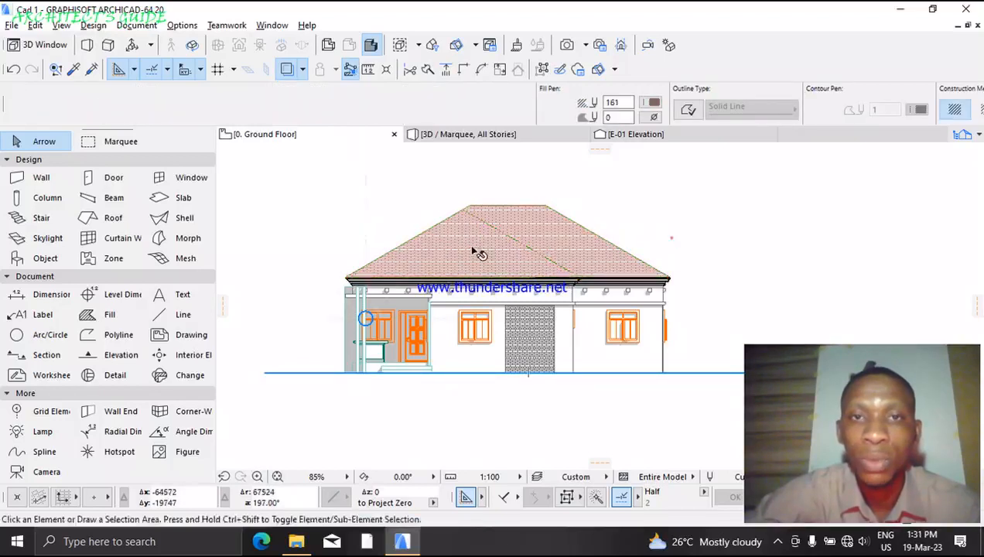
- Ungroup all elements of the pasted elevation and clear the selection
left_click(292, 171)
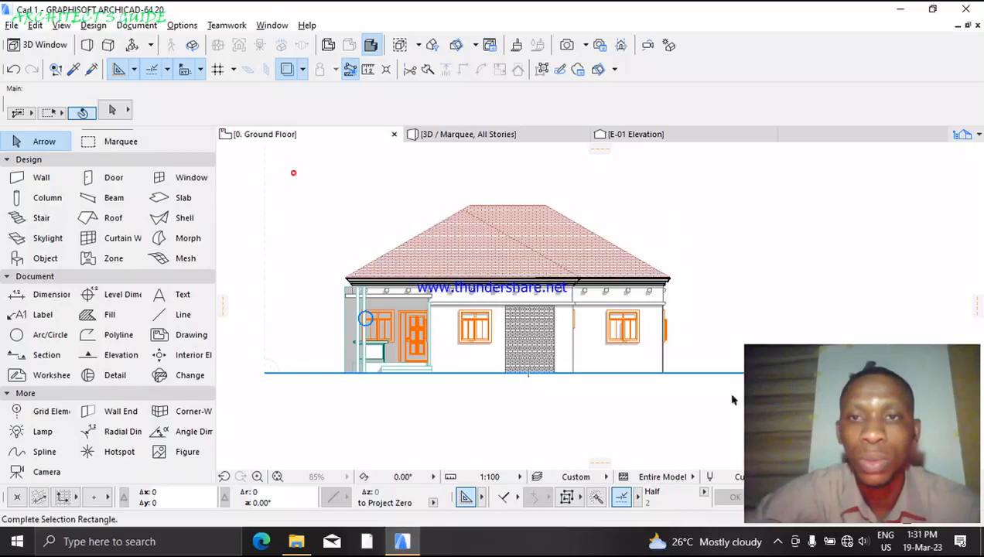
left_click(720, 417)
left_click(720, 417)
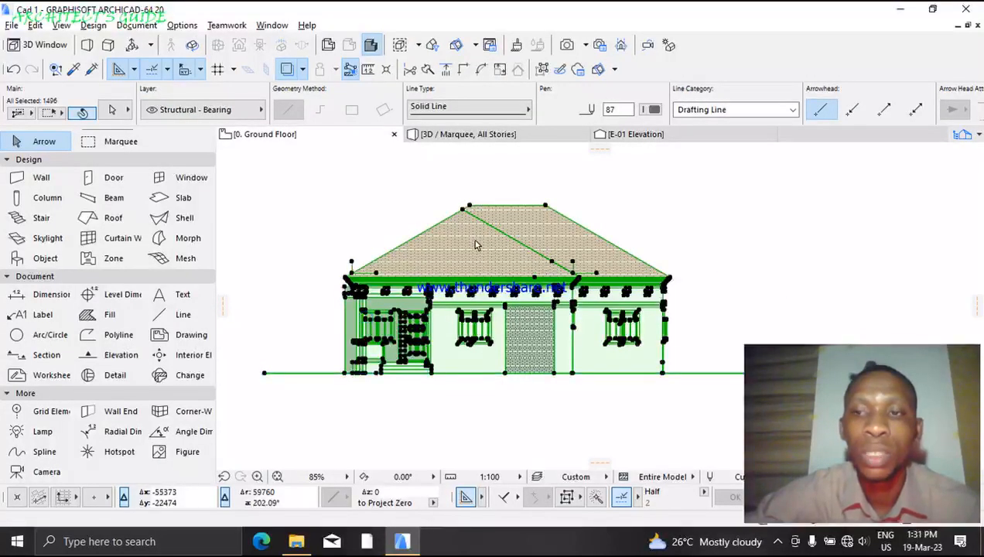
key("Escape")
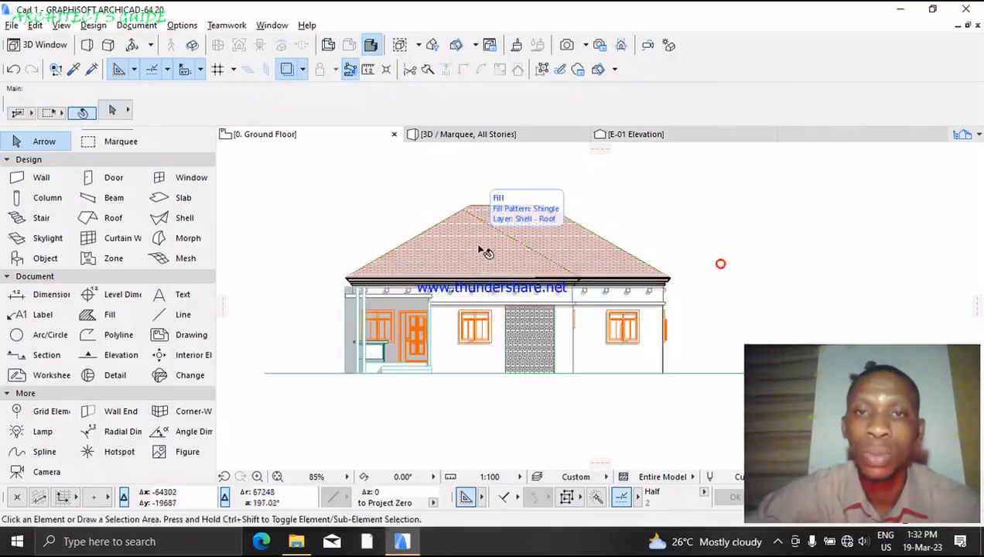
- Delete both Shingle roof fills from the pasted elevation and undo the deletion
left_click(479, 246)
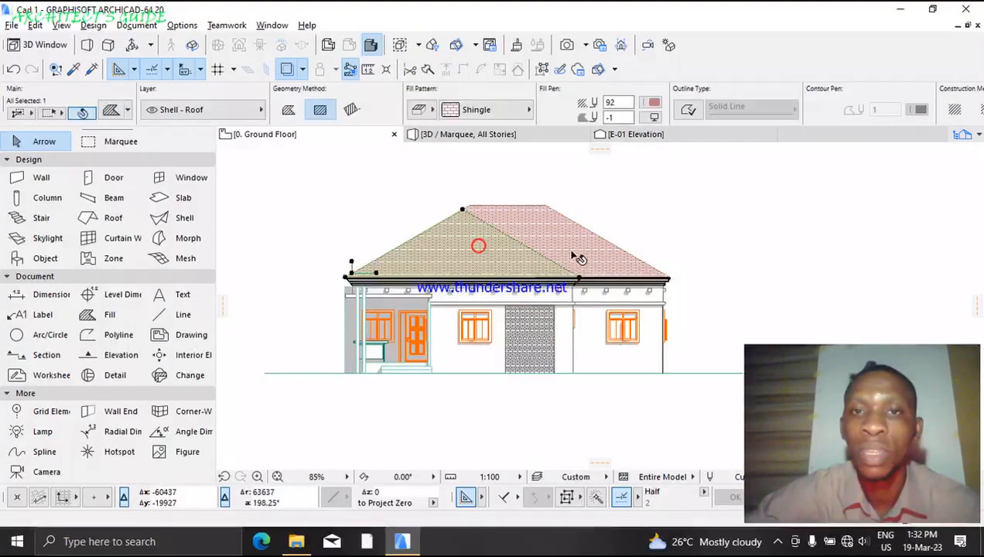
left_click(572, 251, "shift")
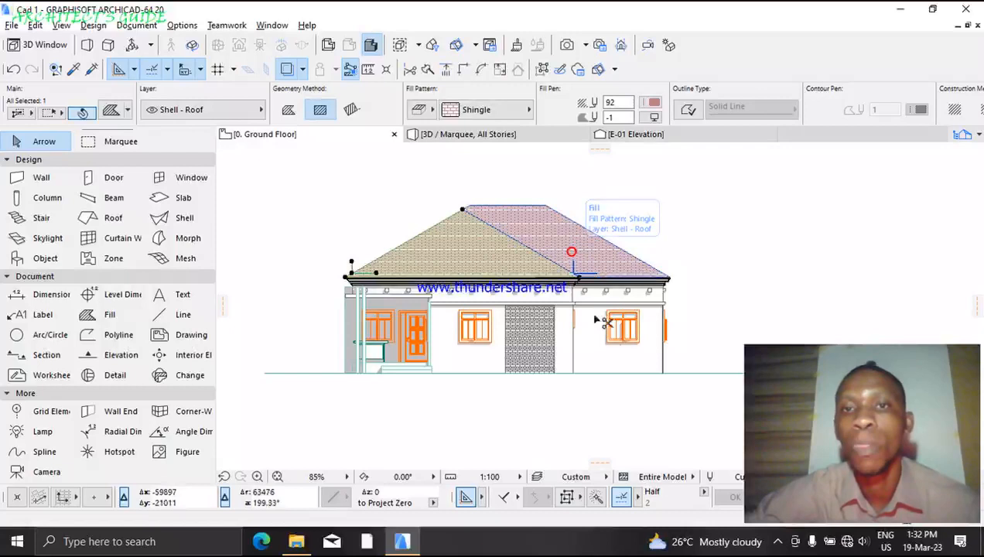
left_click(583, 258, "shift")
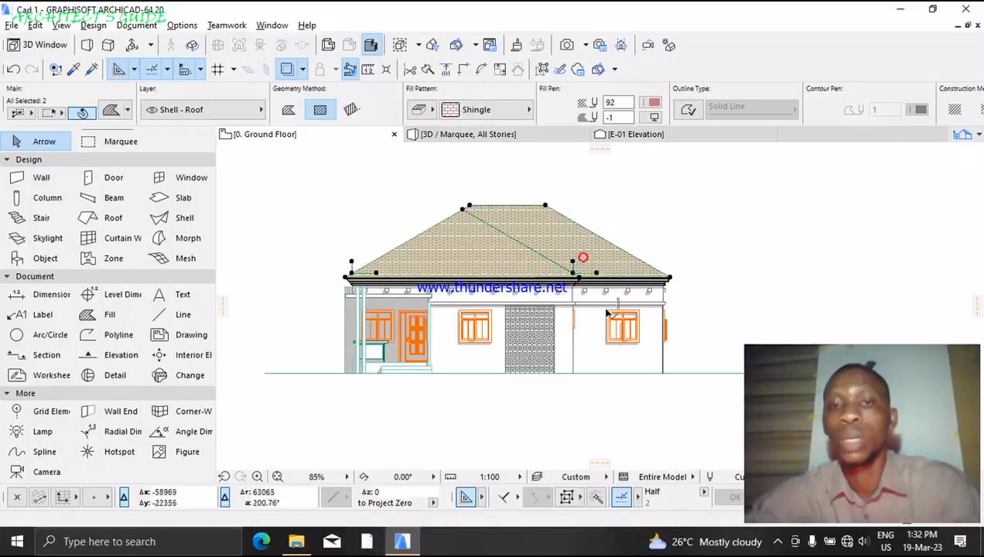
key("Delete")
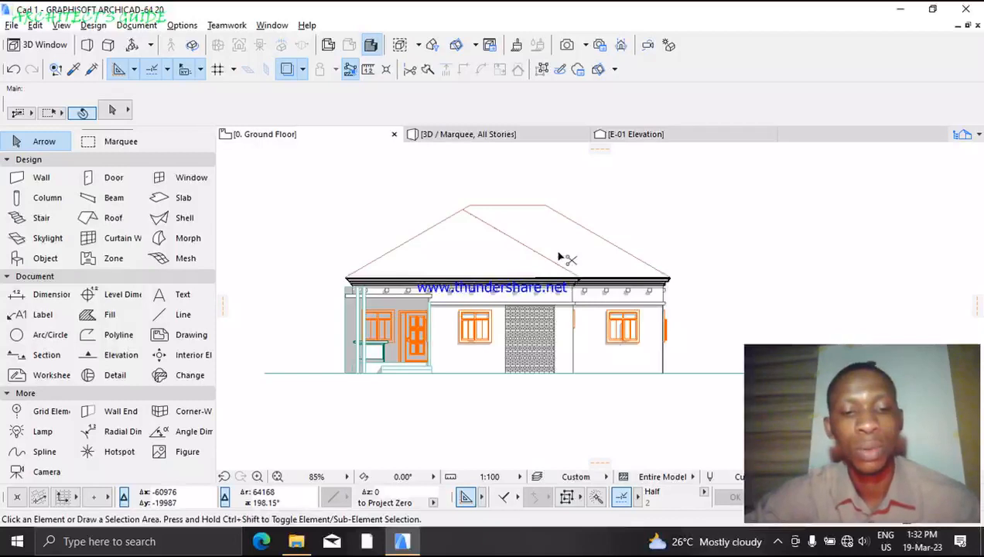
key("ctrl+z")
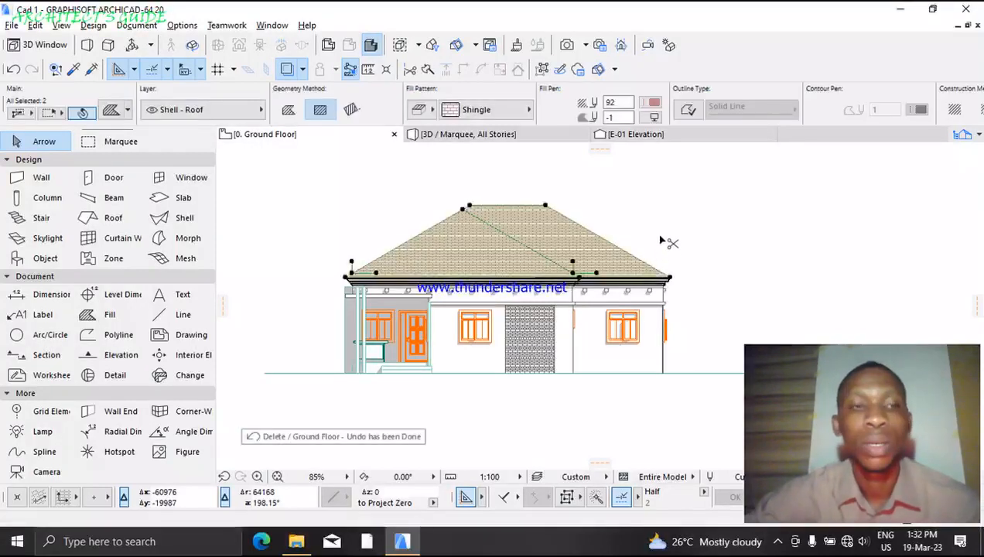
- Apply the default Fill settings with the aluminum VERT. pattern and pen 161 to both Shingle roof fills of the pasted elevation
left_click(660, 236)
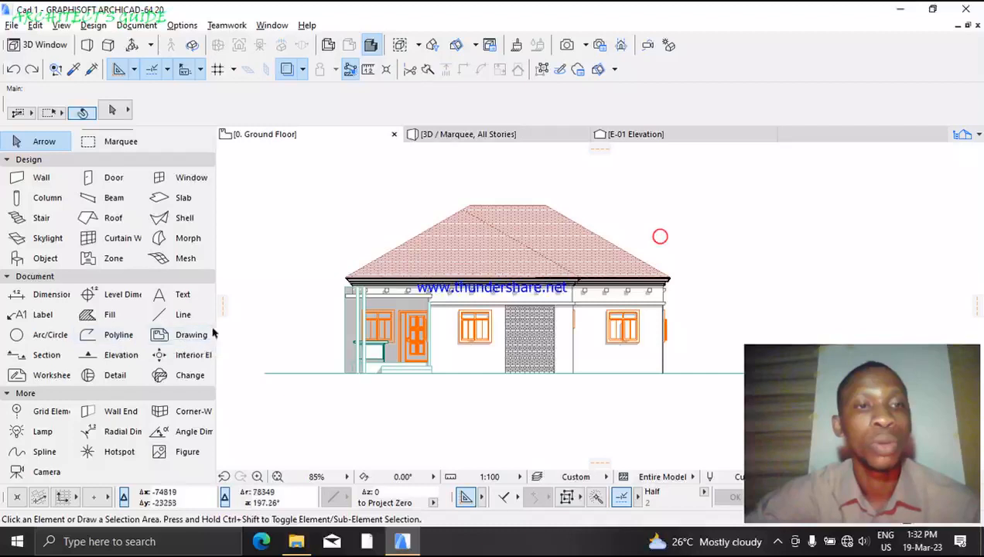
left_click(121, 322)
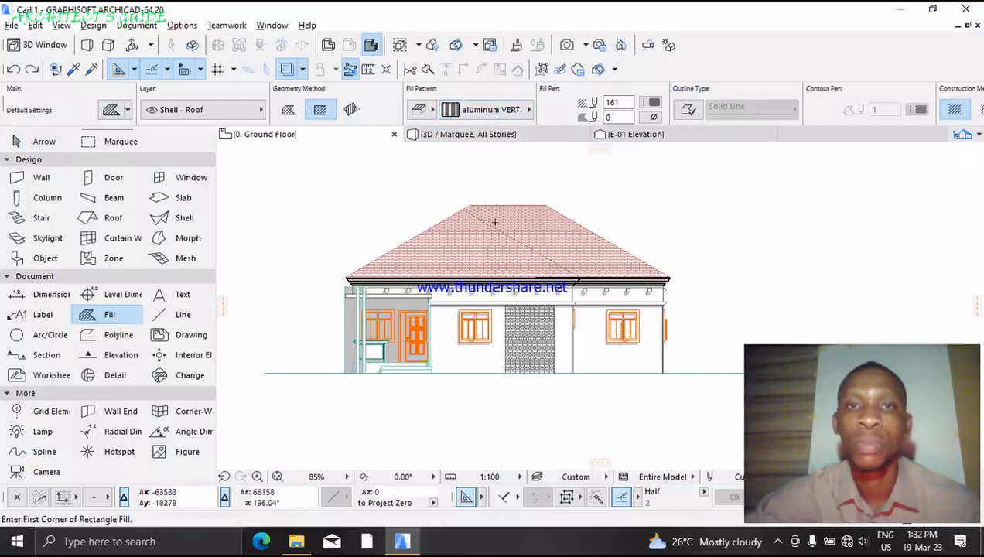
scroll(498, 223, "up", 3)
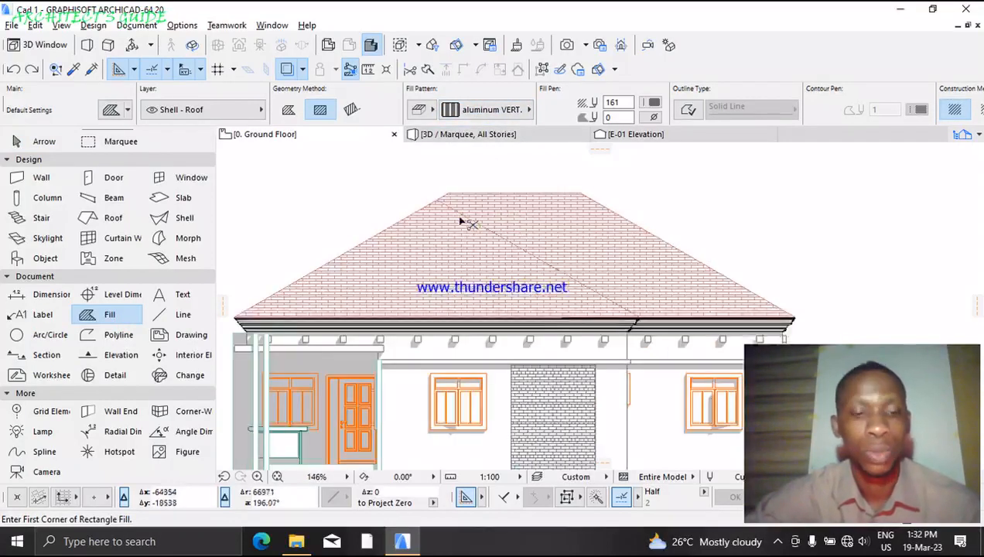
left_click(442, 257)
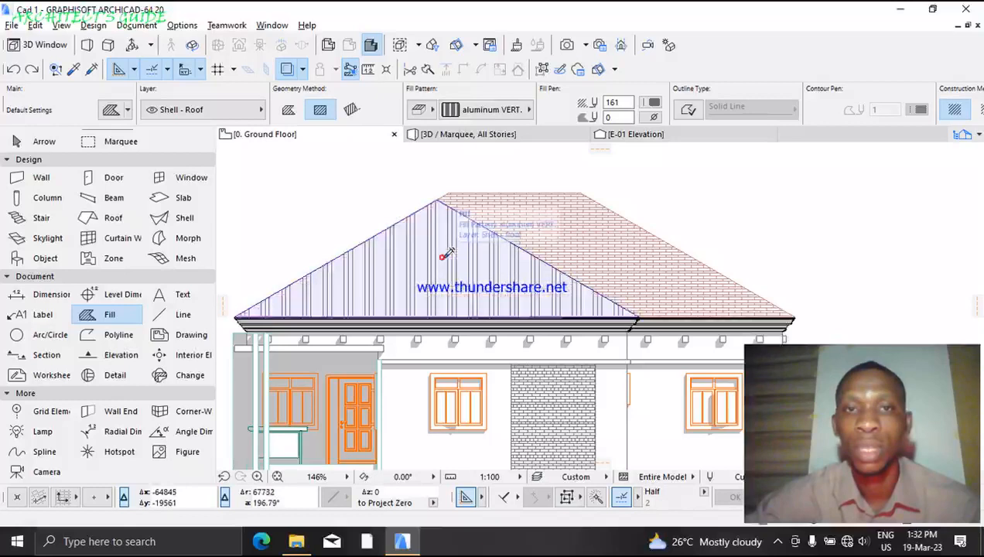
left_click(573, 251)
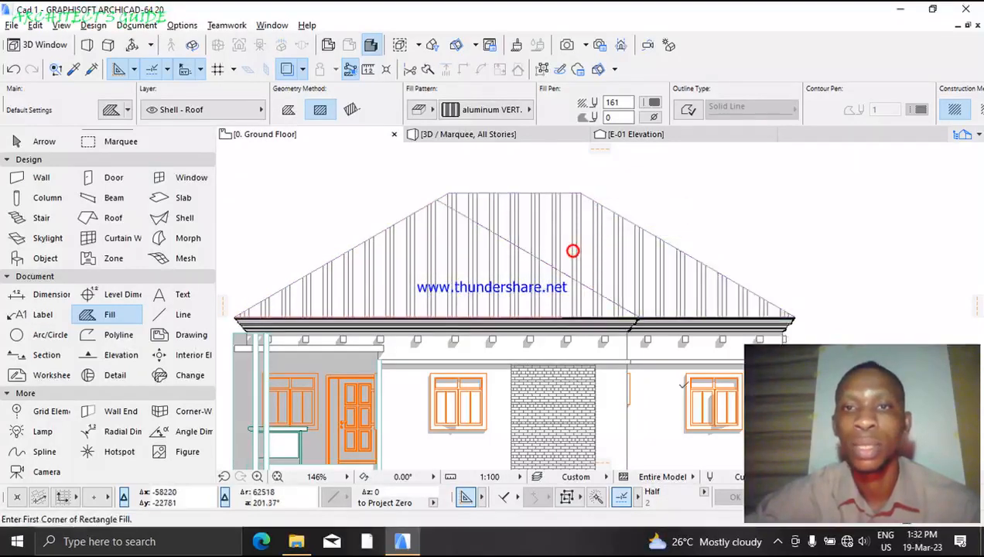
key("space")
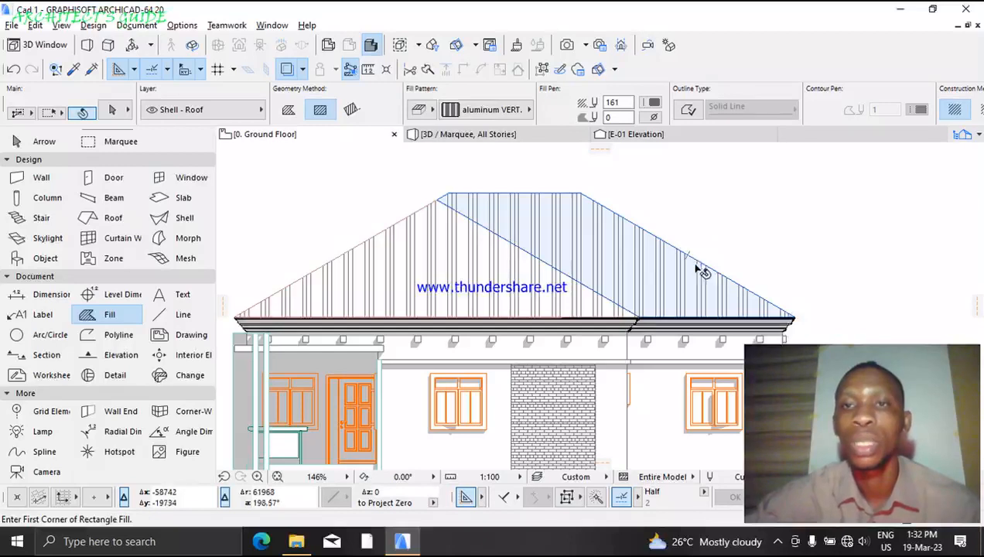
scroll(695, 272, "up", 3)
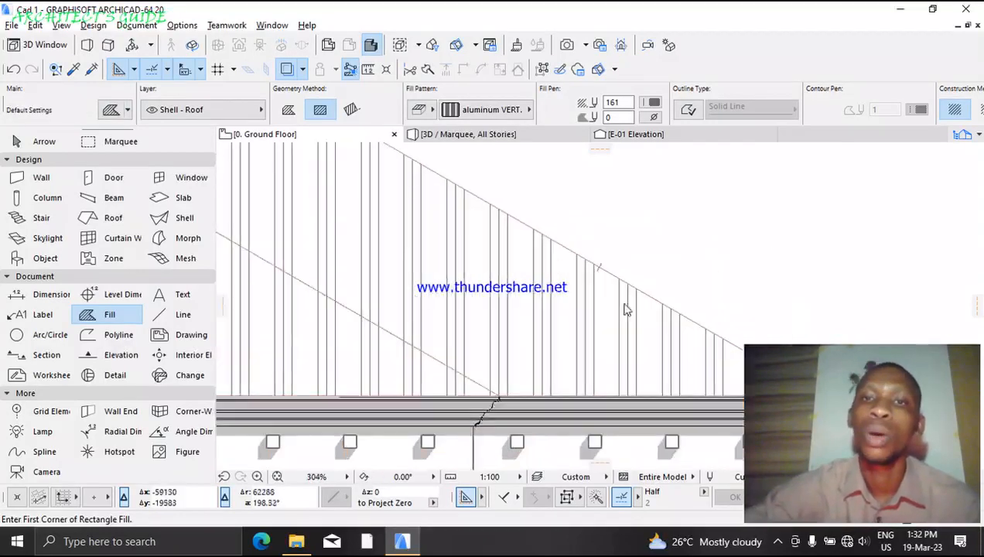
left_click(597, 267)
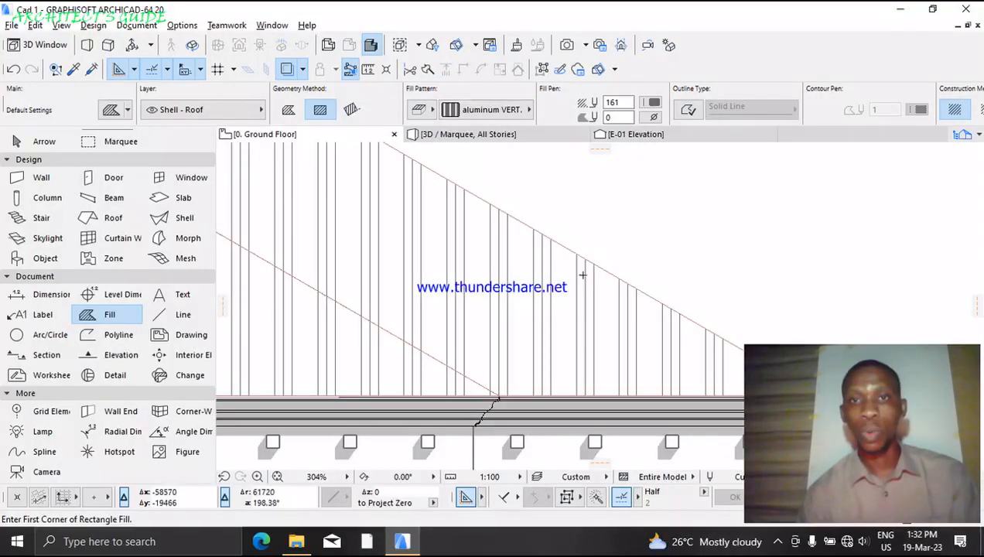
scroll(604, 237, "down", 3)
scroll(551, 247, "down", 1)
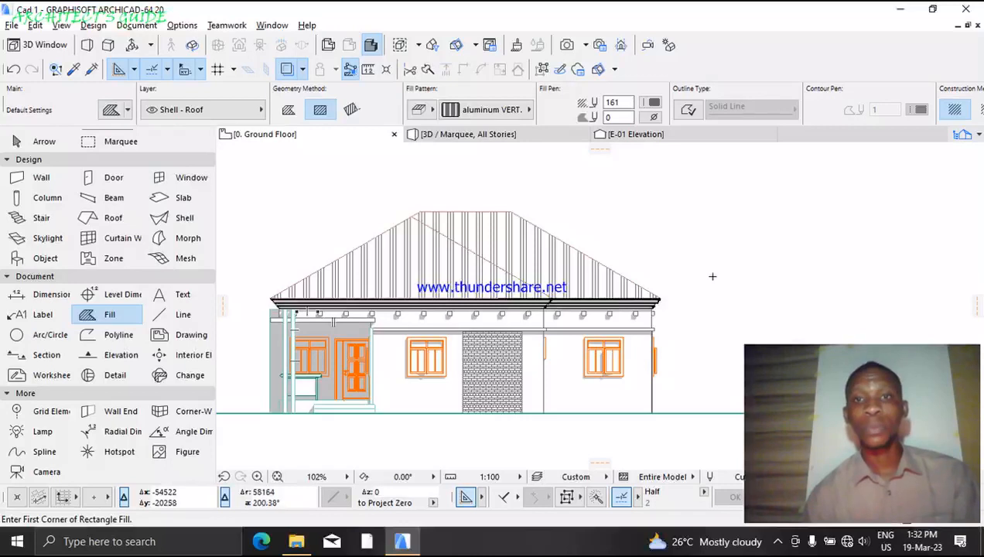
scroll(712, 276, "down", 1)
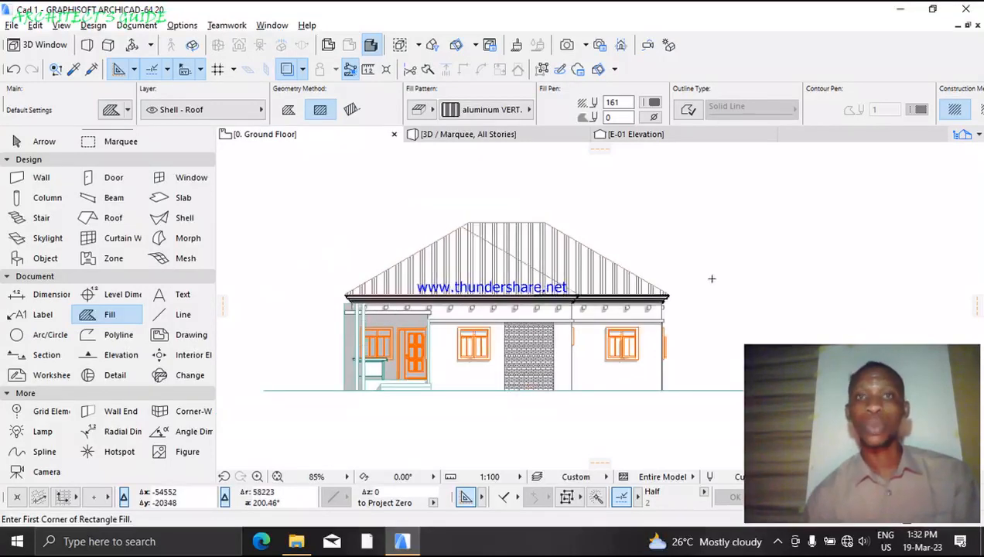